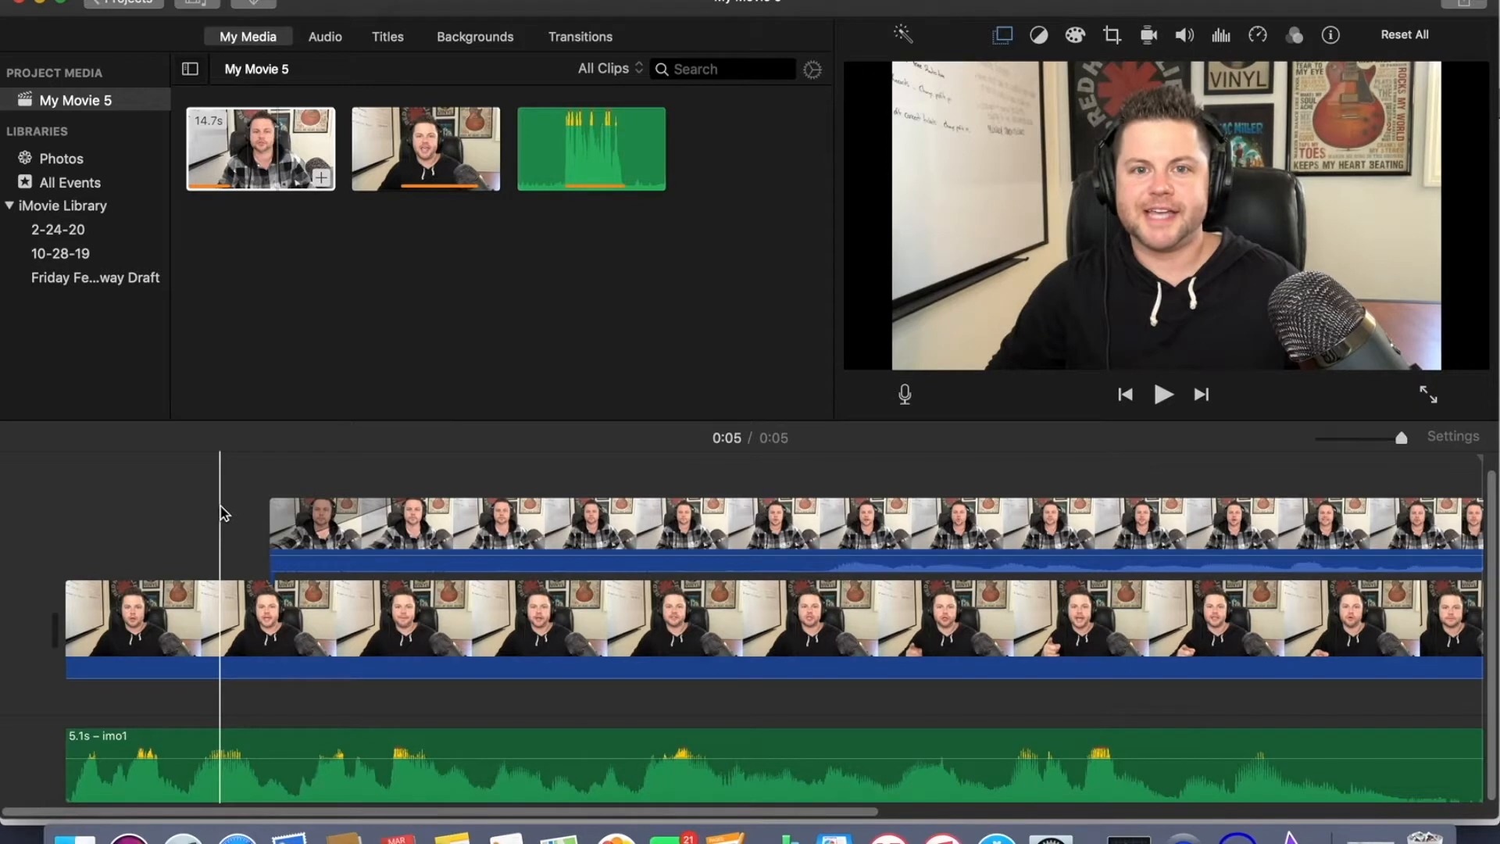
Clear the timeline by deleting both video clips and the imo1 audio clip from it
left_click_drag(220, 507, 859, 756)
key("Delete")
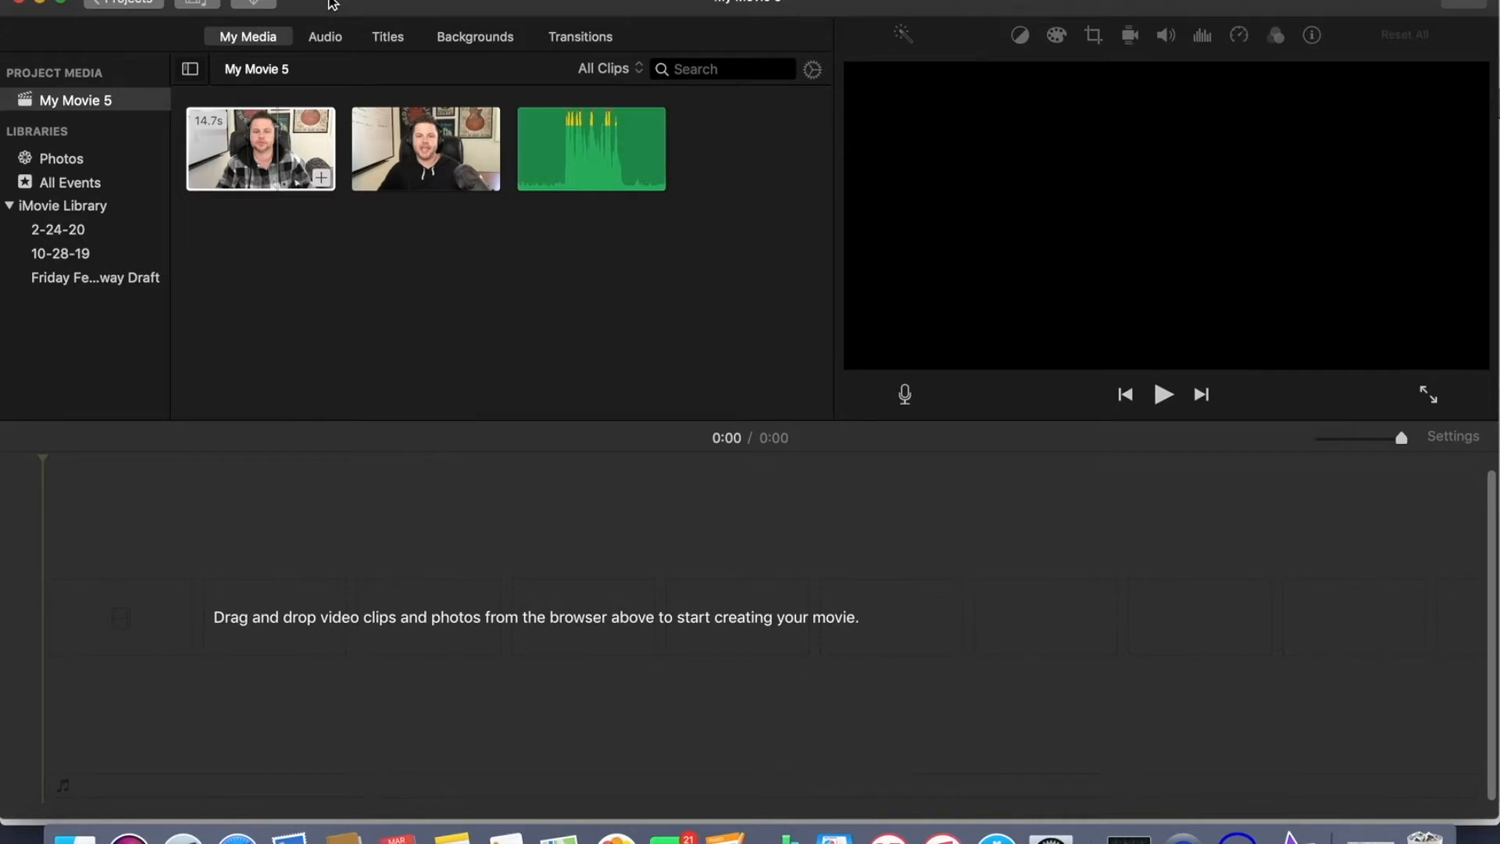
left_click(266, 4)
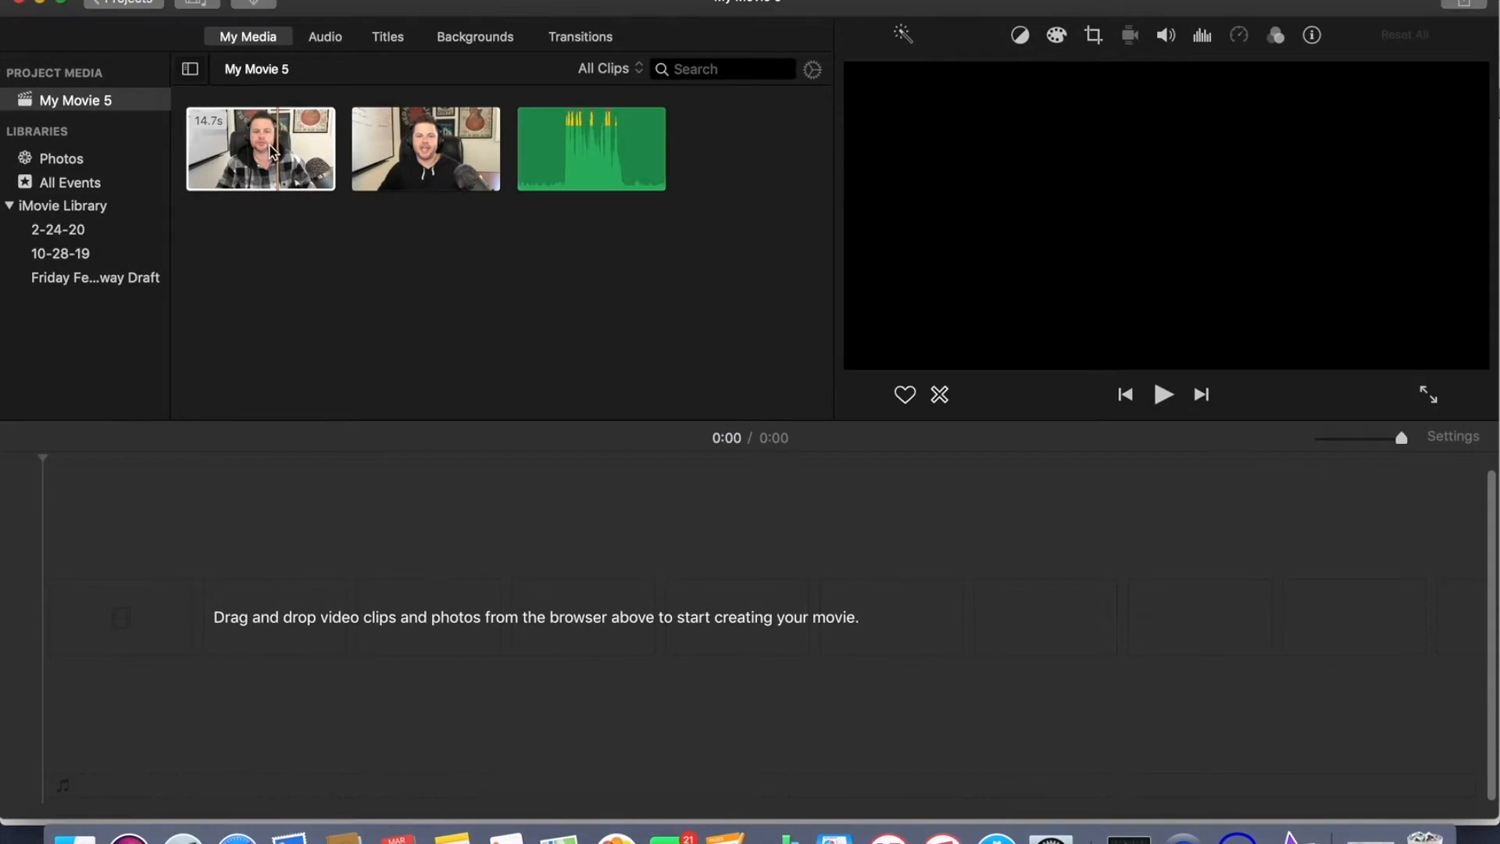
Add the black-hoodie video clip to the timeline and place the imo1 audio clip beneath it at the start
left_click(271, 150)
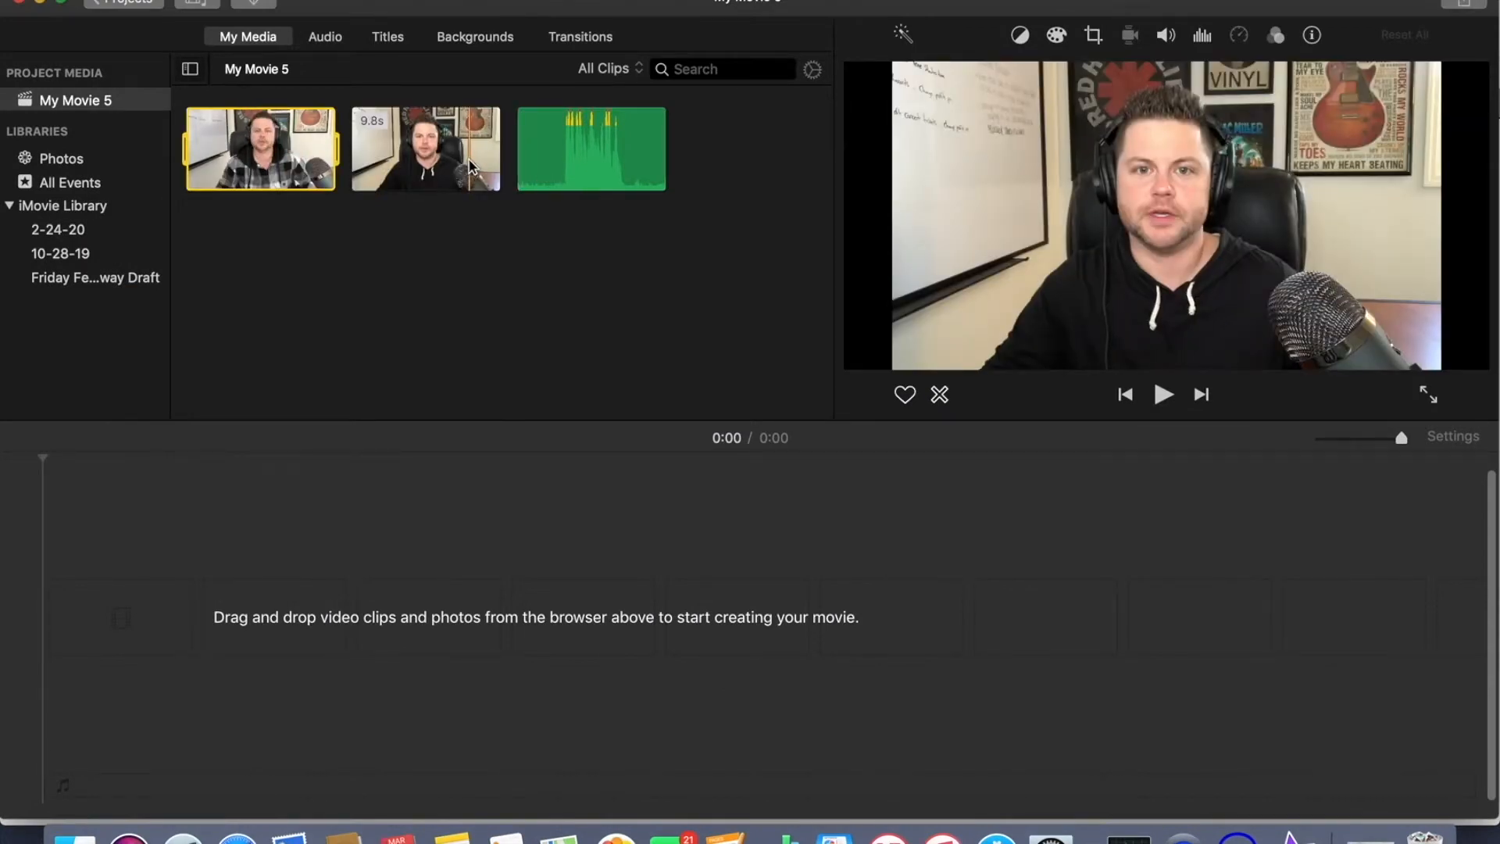
left_click_drag(426, 156, 266, 562)
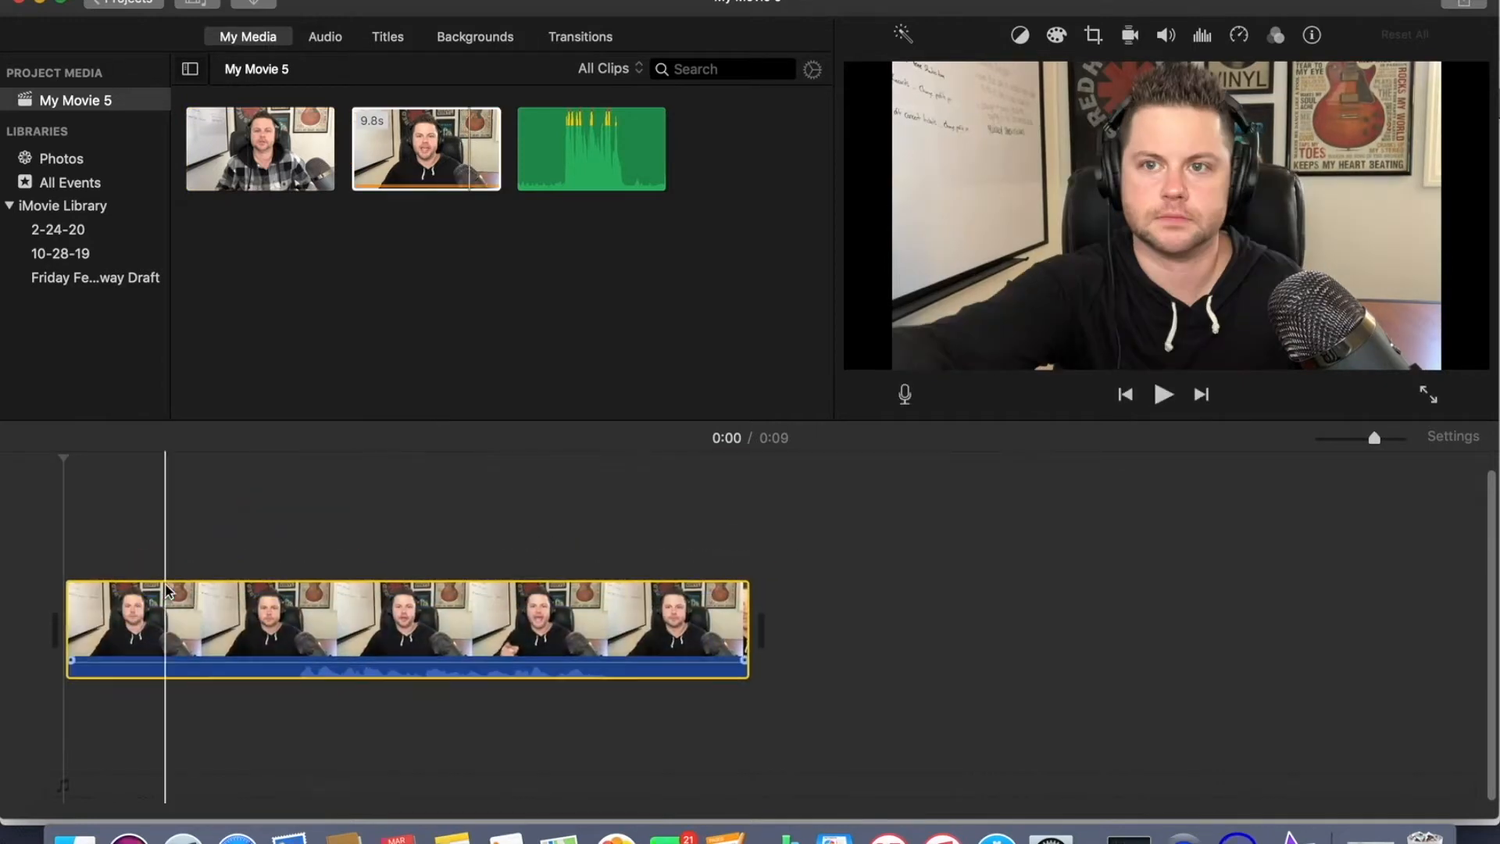
left_click_drag(555, 160, 58, 774)
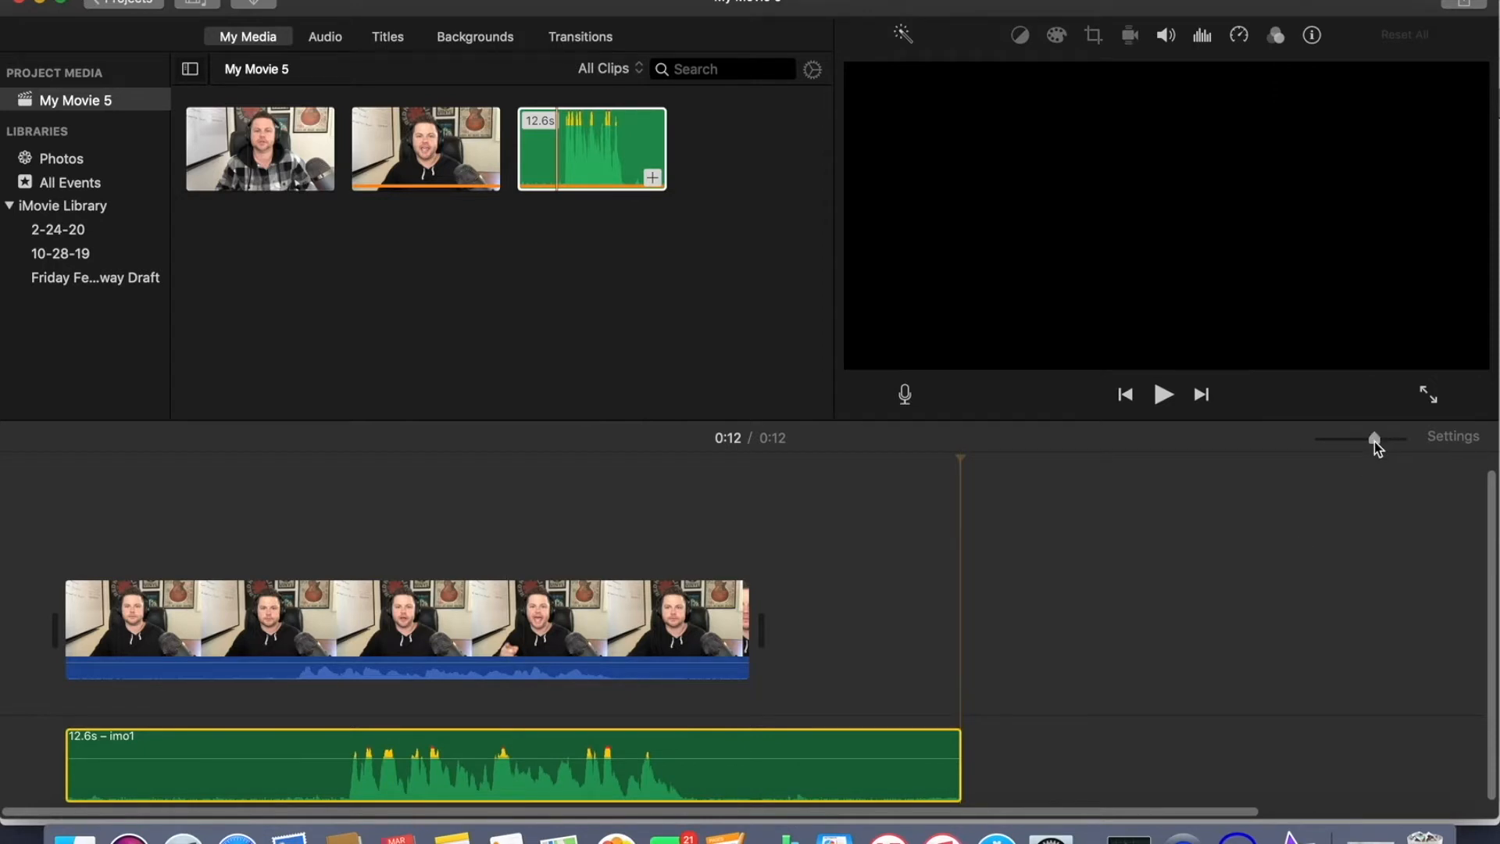
Split the video clip at about 0:03, just before the speech begins, and delete the silent first part
left_click_drag(1375, 439, 1414, 444)
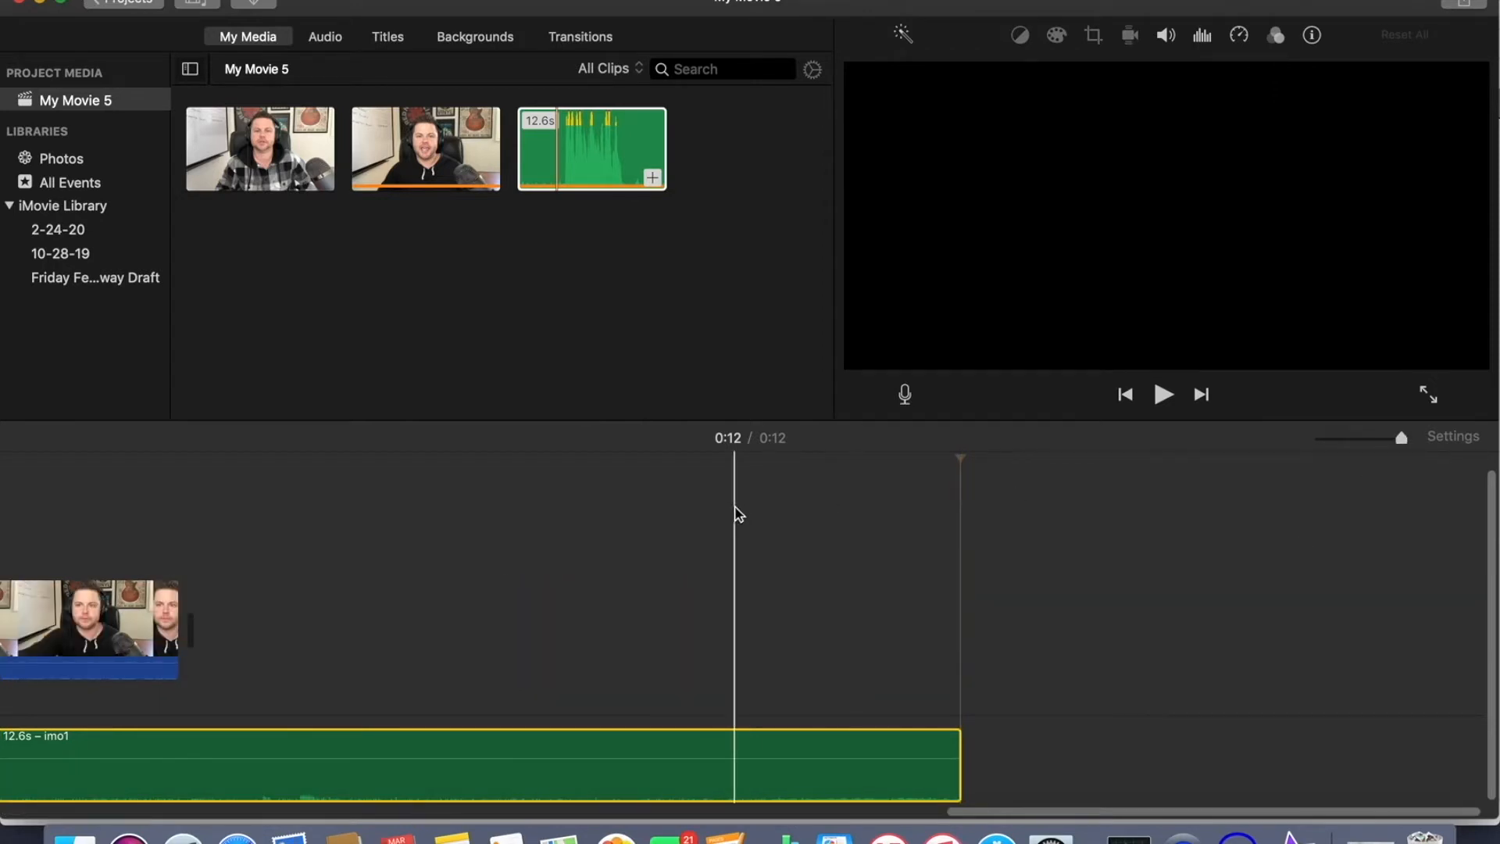
scroll(738, 514, "left", 15)
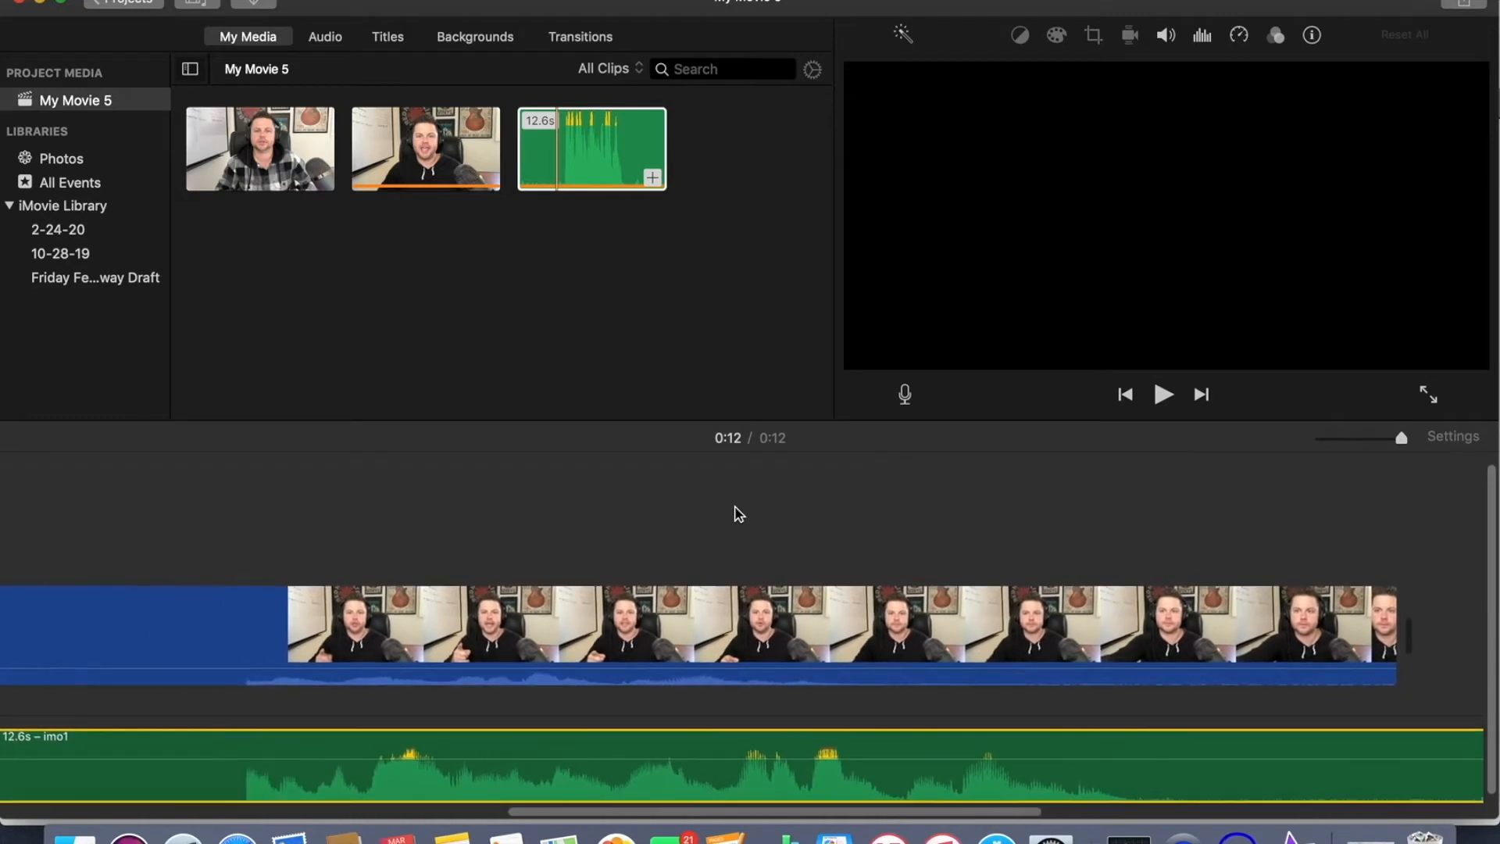
scroll(739, 514, "left", 5)
scroll(477, 654, "left", 3)
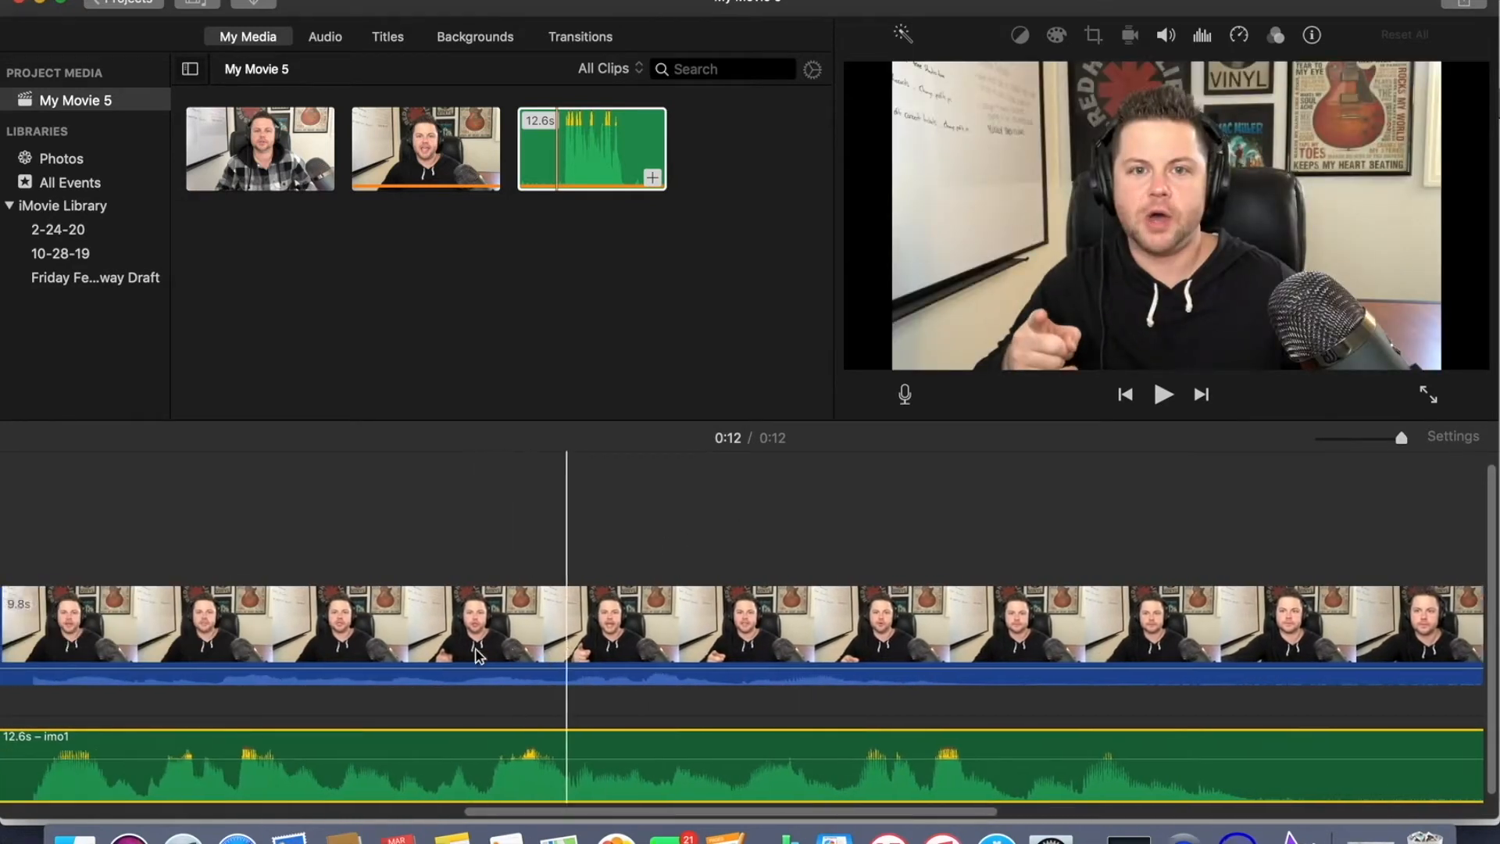
scroll(478, 655, "left", 10)
scroll(478, 655, "left", 3)
scroll(478, 655, "left", 5)
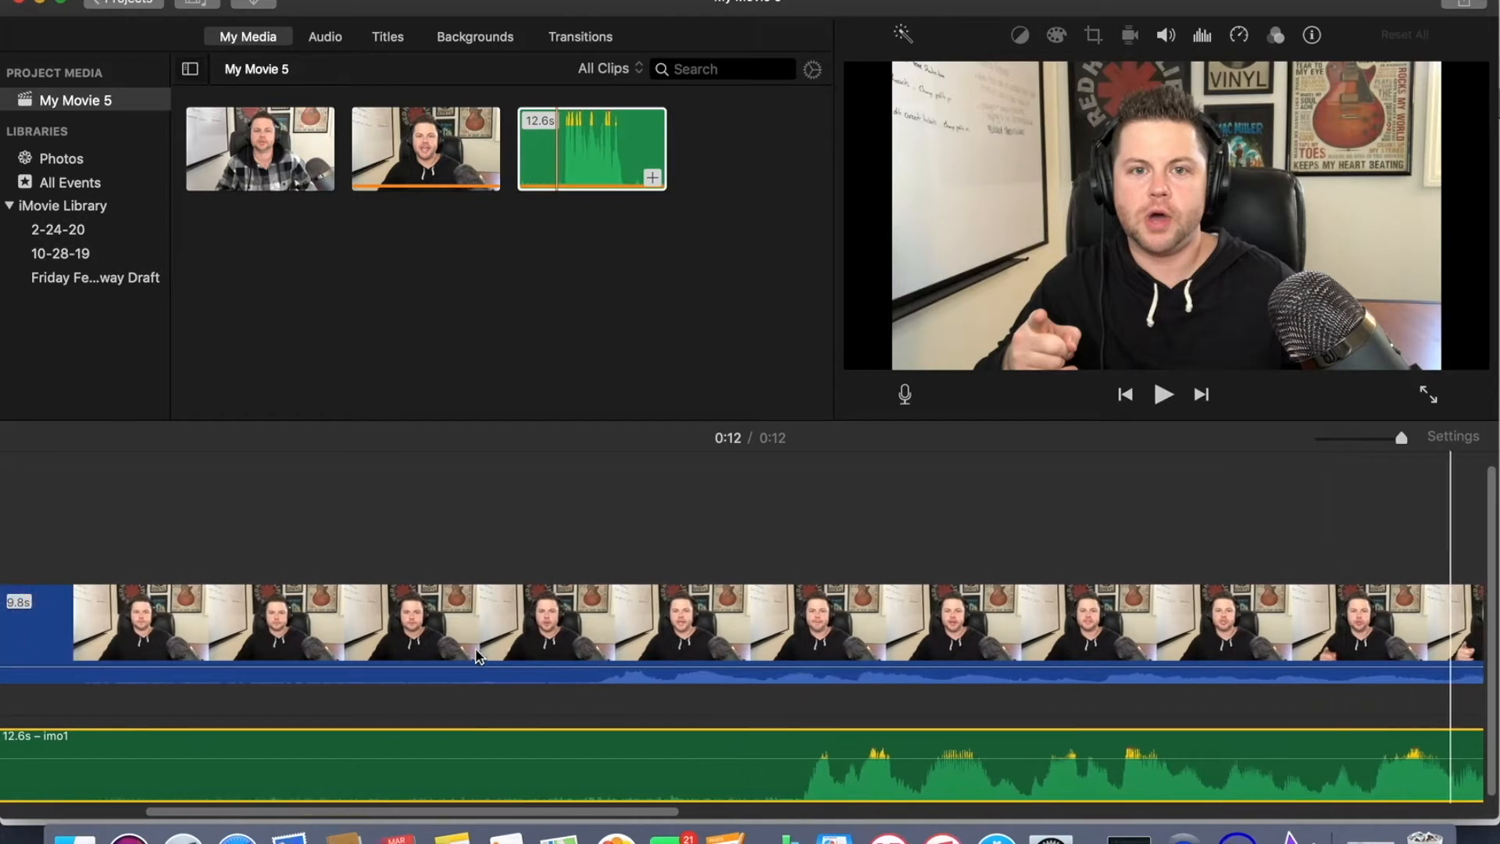
scroll(479, 654, "left", 2)
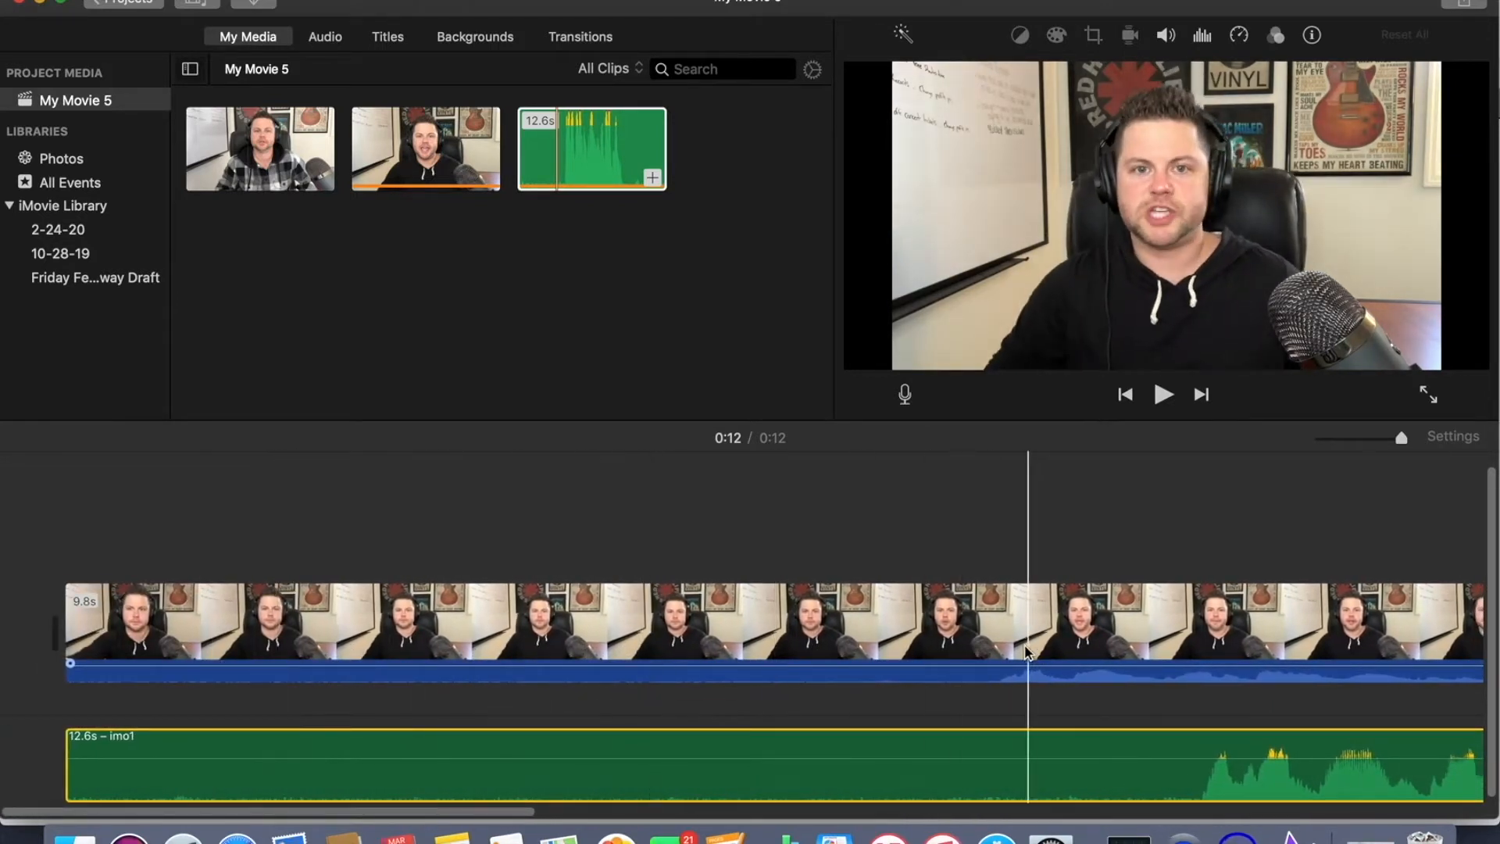
left_click(978, 627)
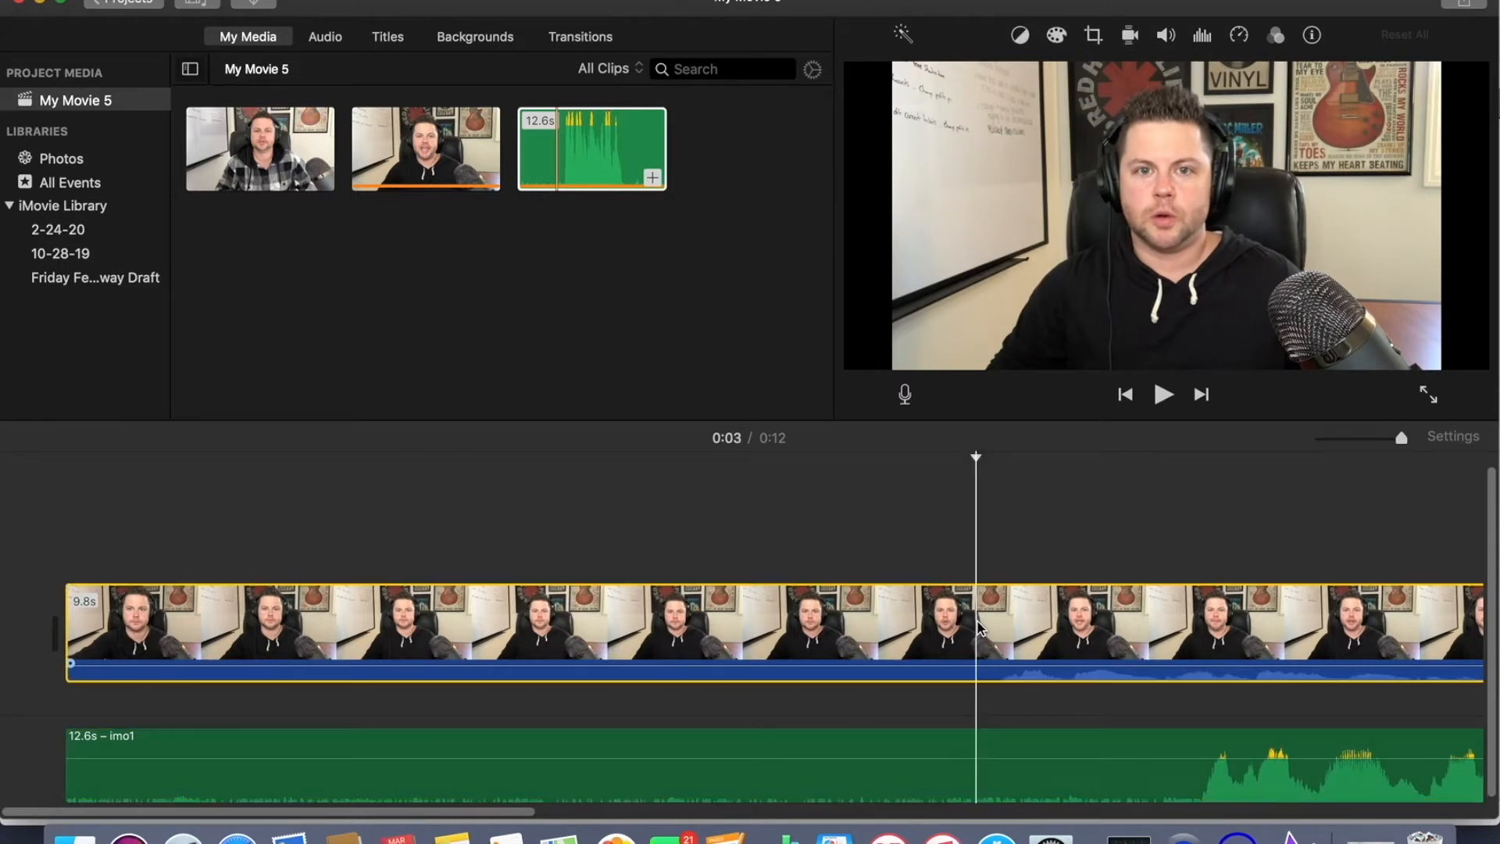
right_click(978, 625)
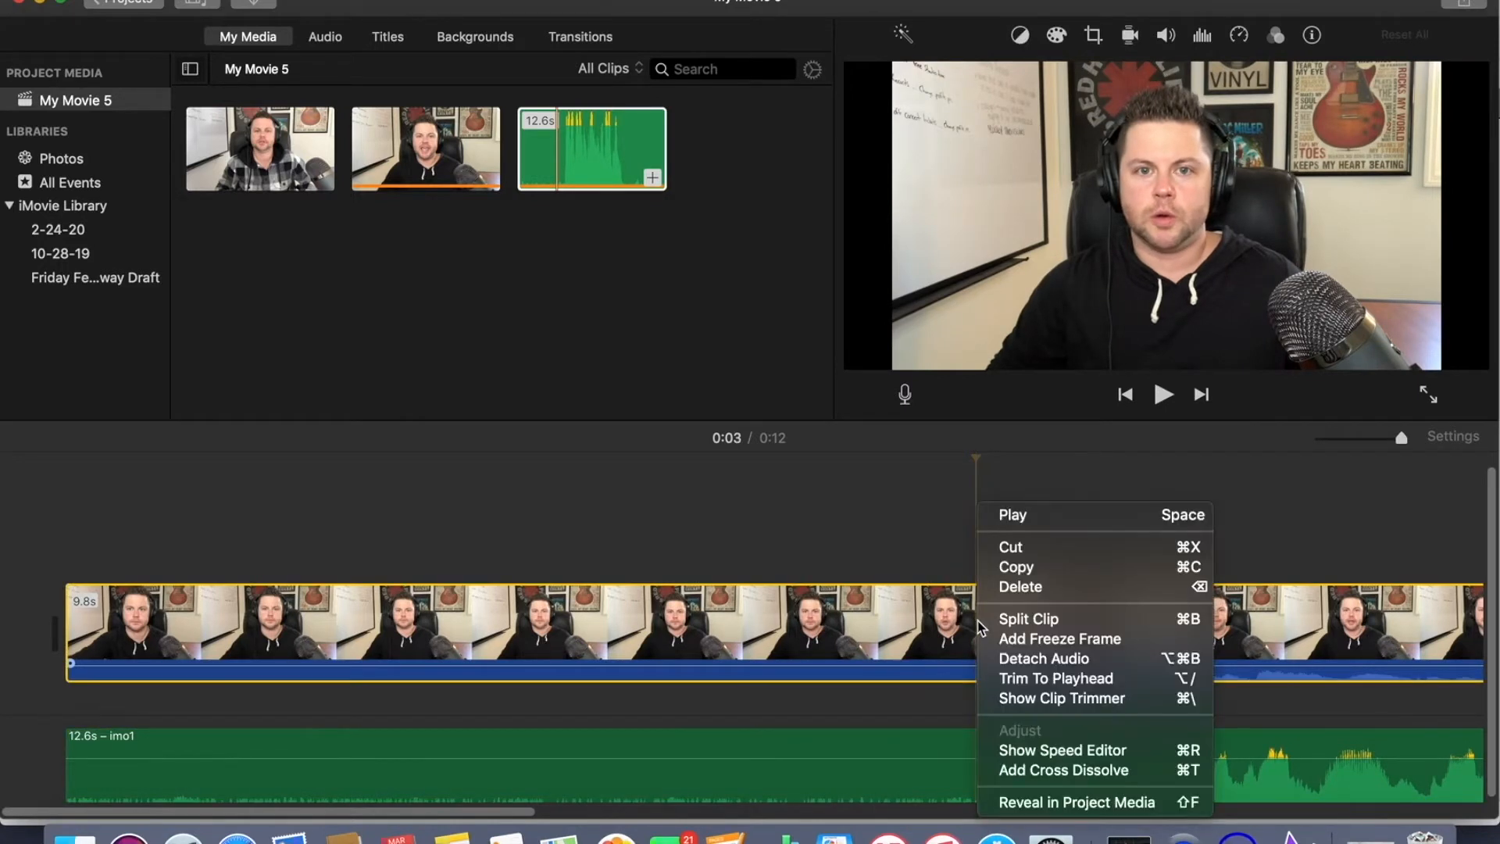
left_click(1016, 618)
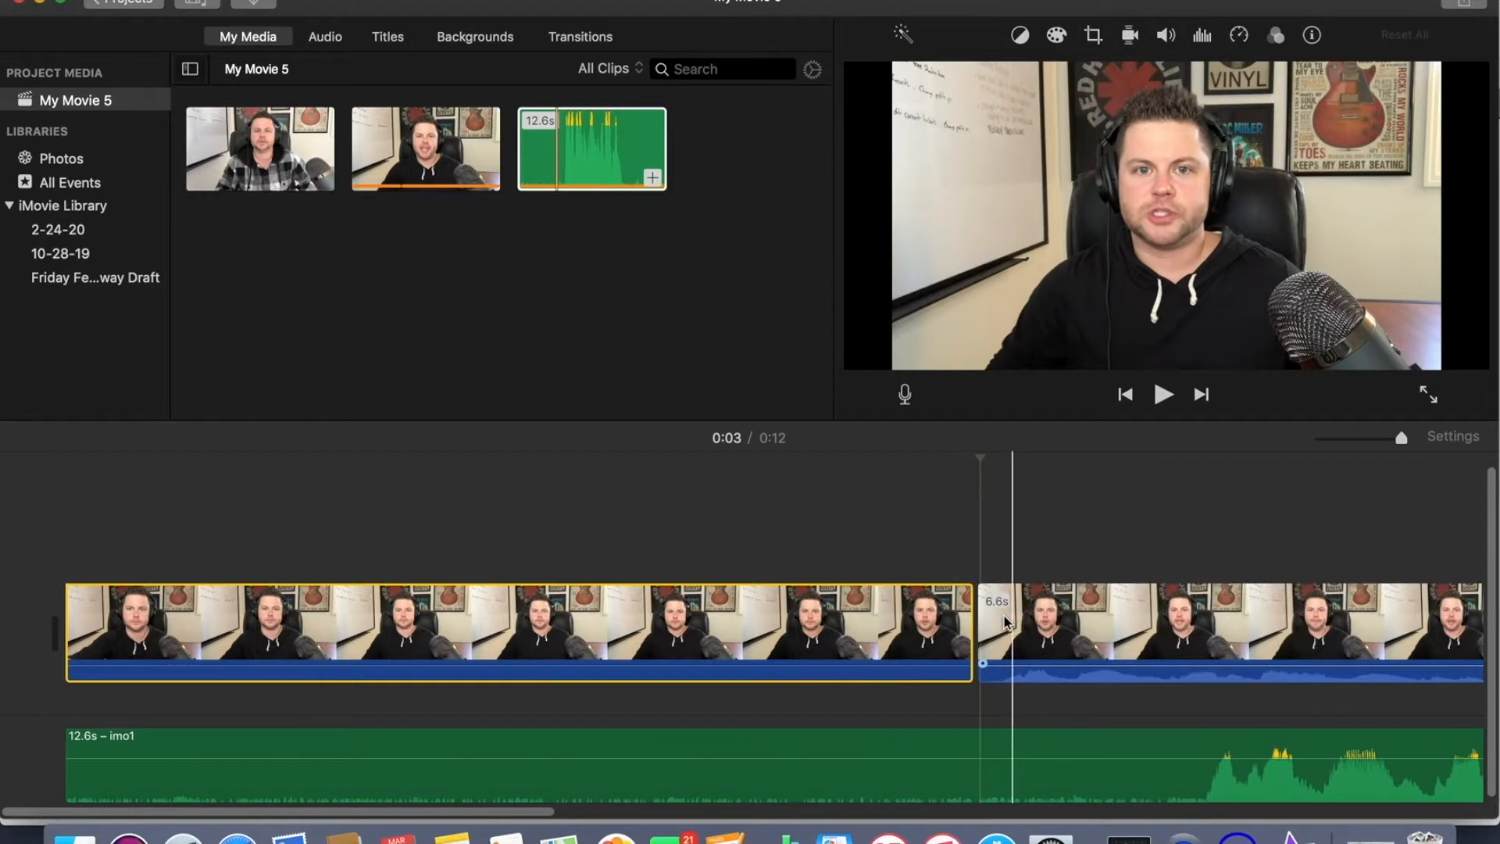
key("Delete")
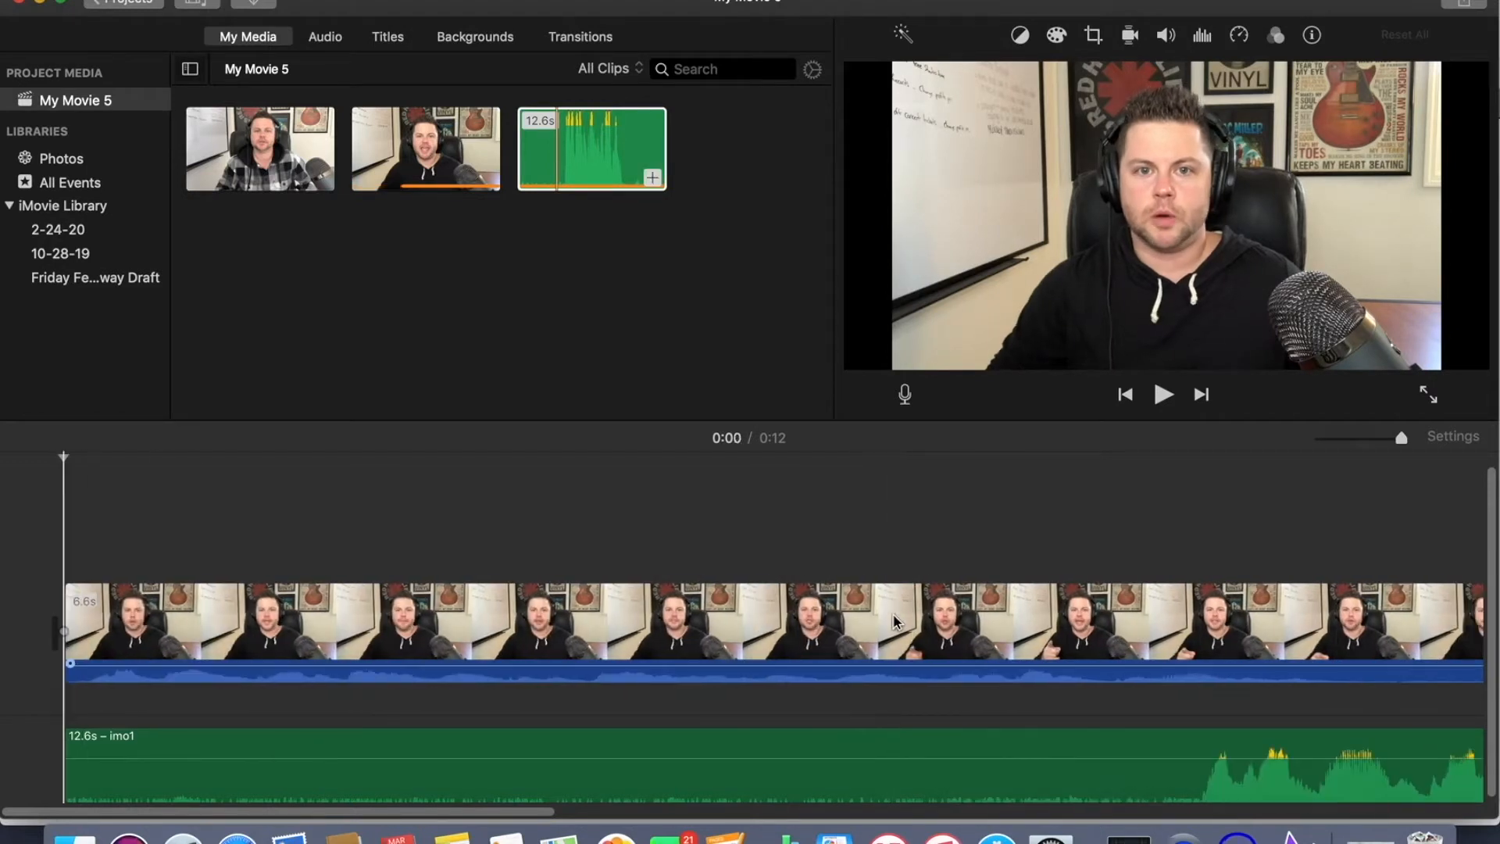
Cut the silent first 4.0 s off the imo1 audio and move the remaining part to the timeline's start
left_click(1185, 748)
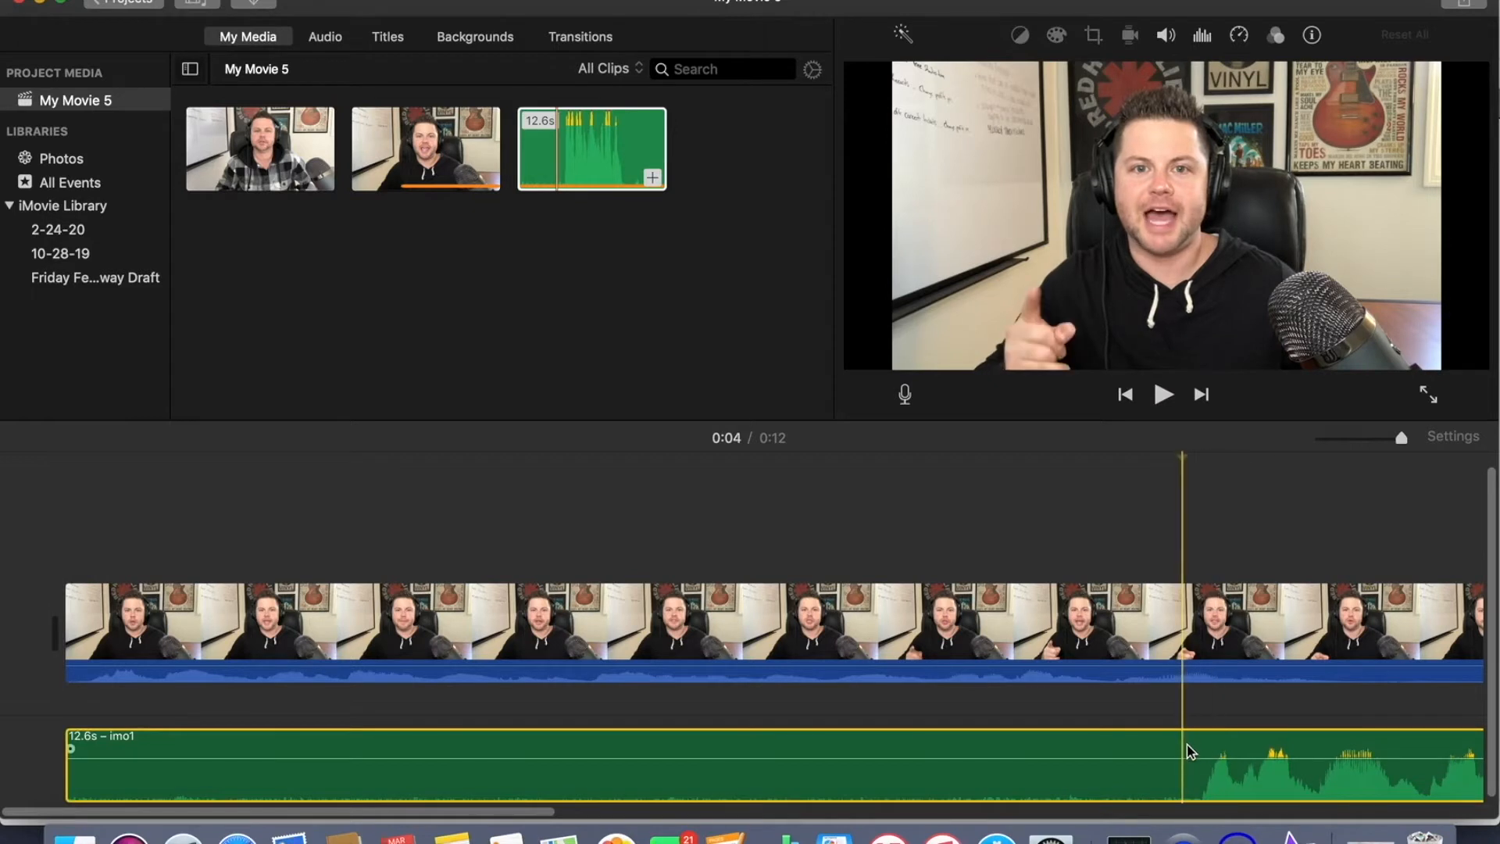
right_click(1189, 750)
left_click(1263, 623)
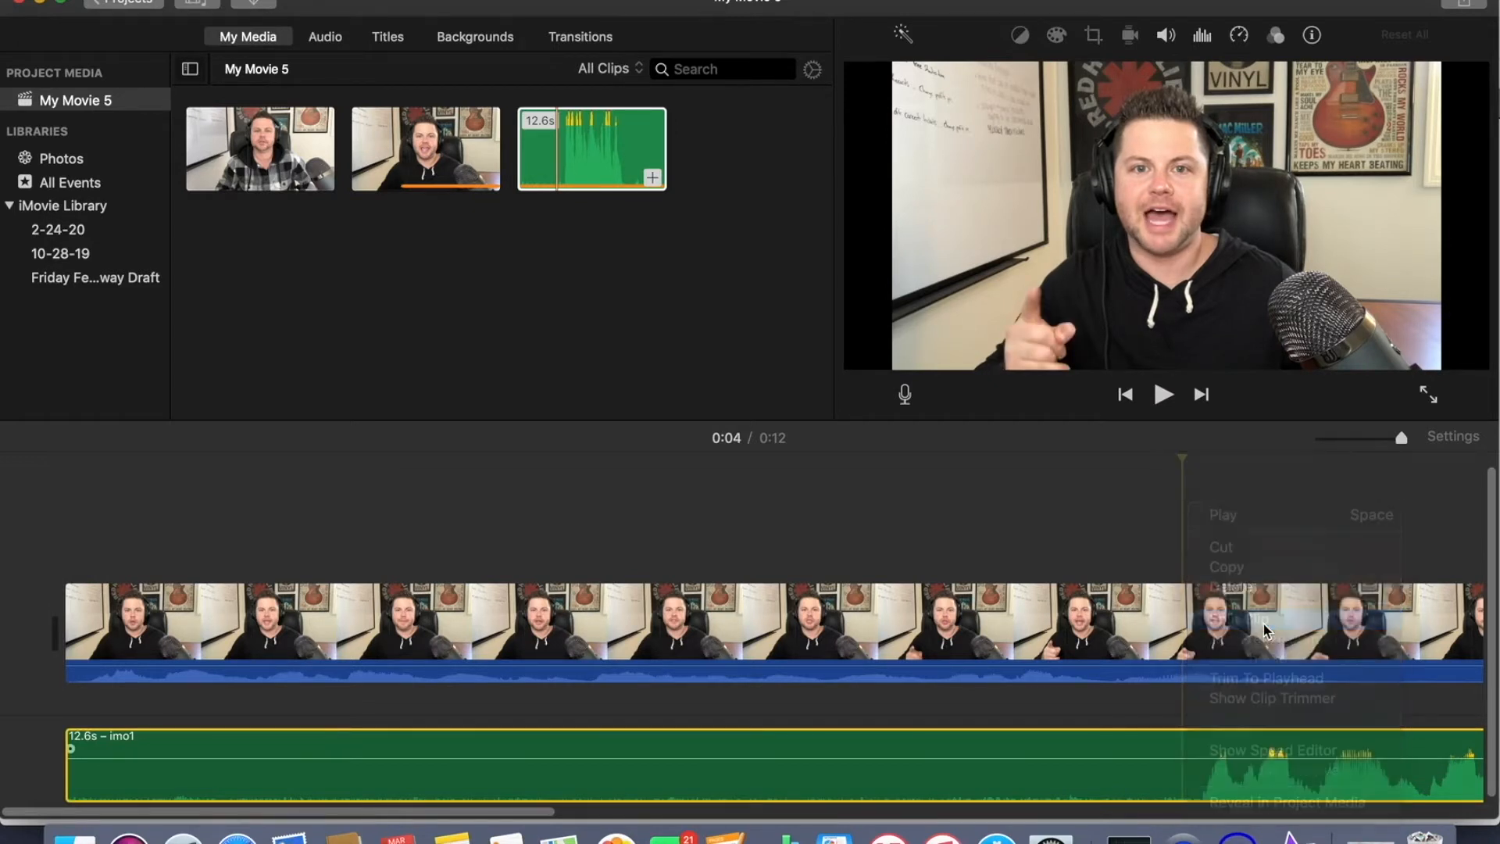
left_click(1092, 751)
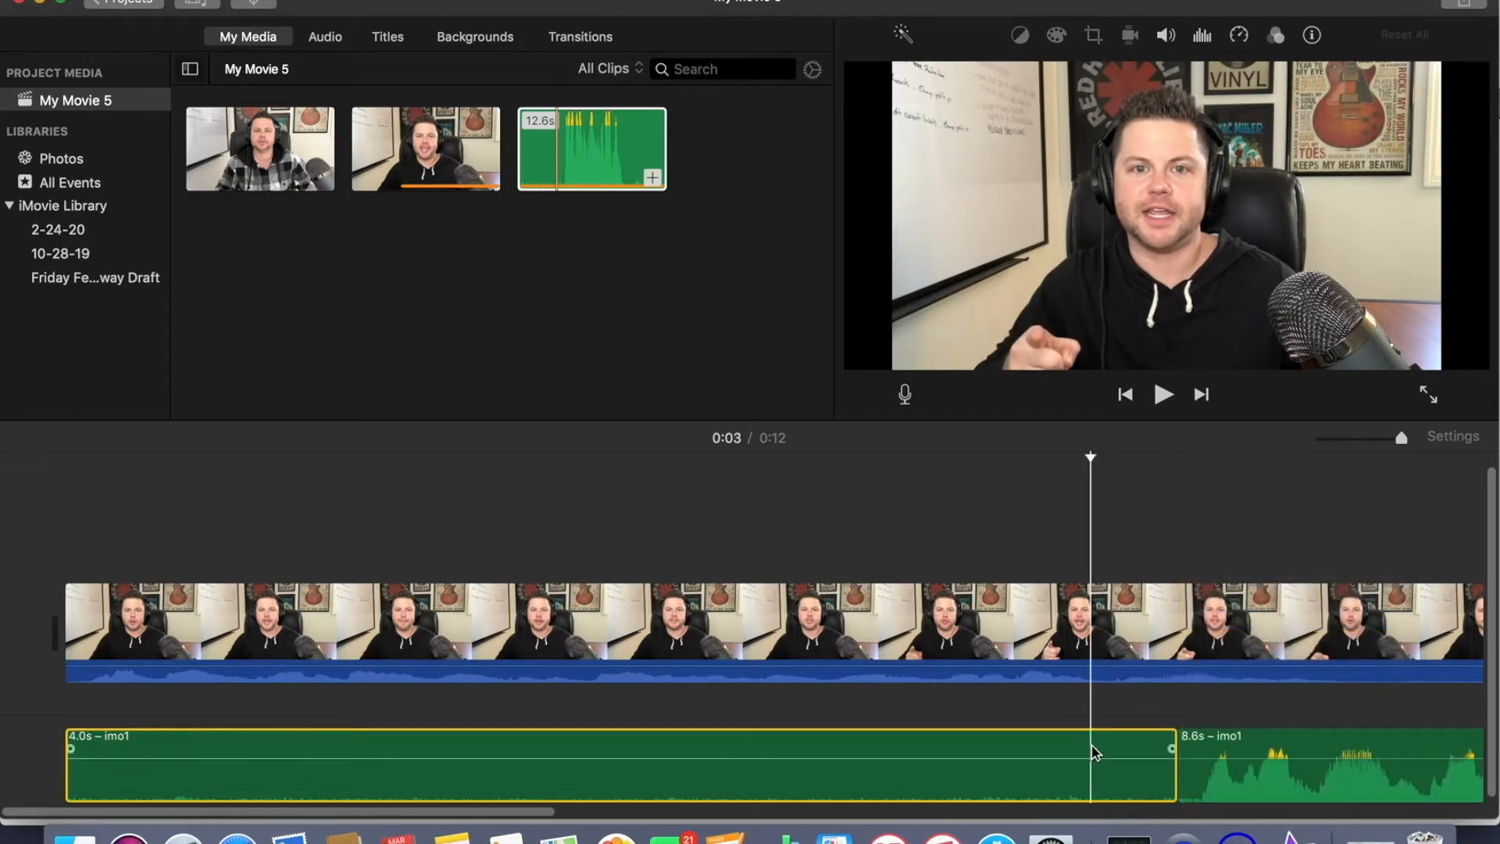
key("Delete")
left_click_drag(1241, 781, 110, 762)
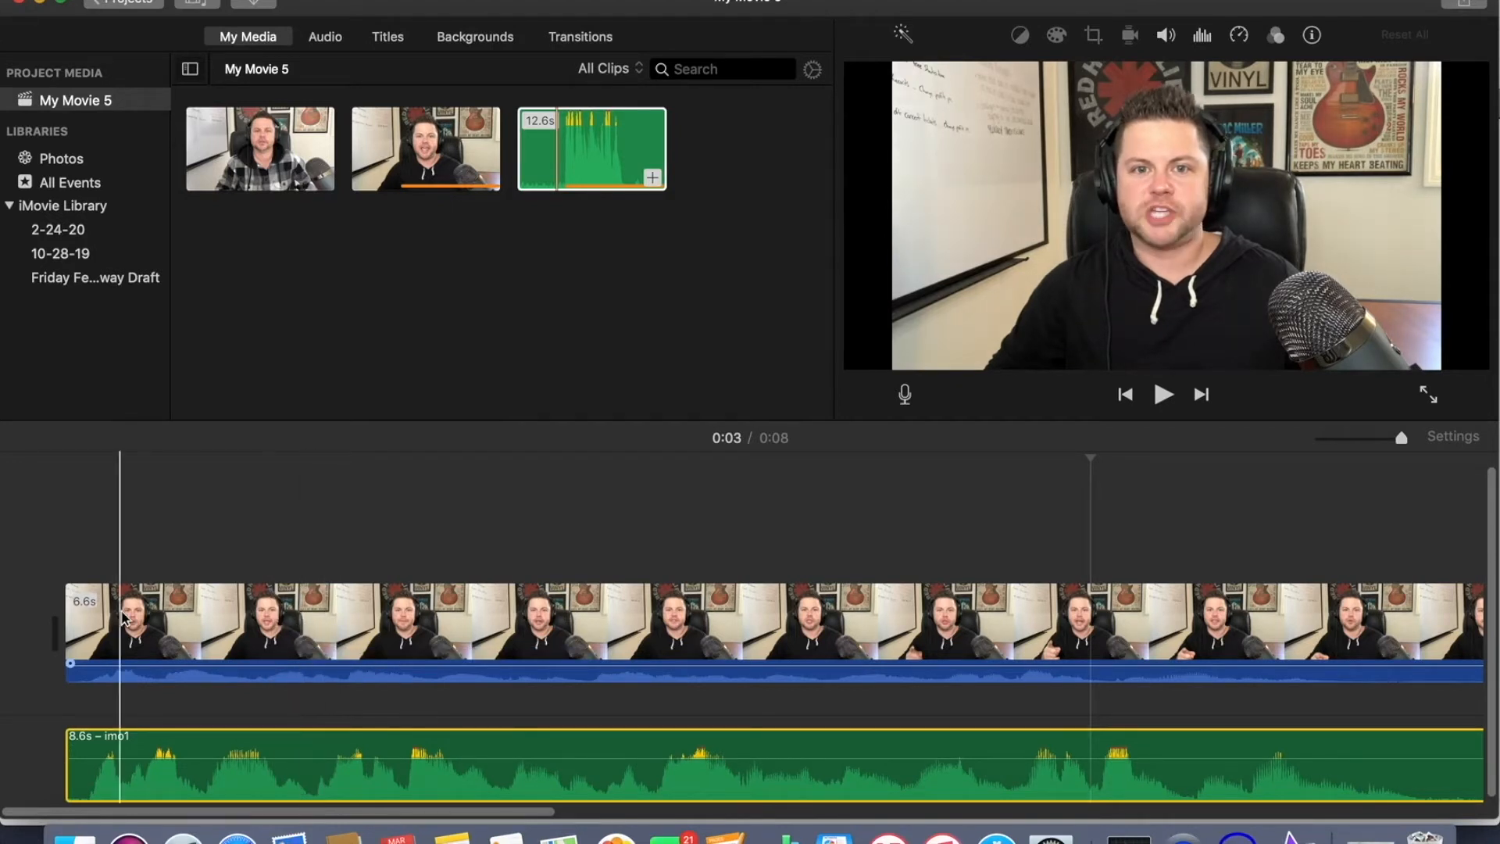
Play the movie from the start to check how well the audio and video are synchronized
left_click(43, 541)
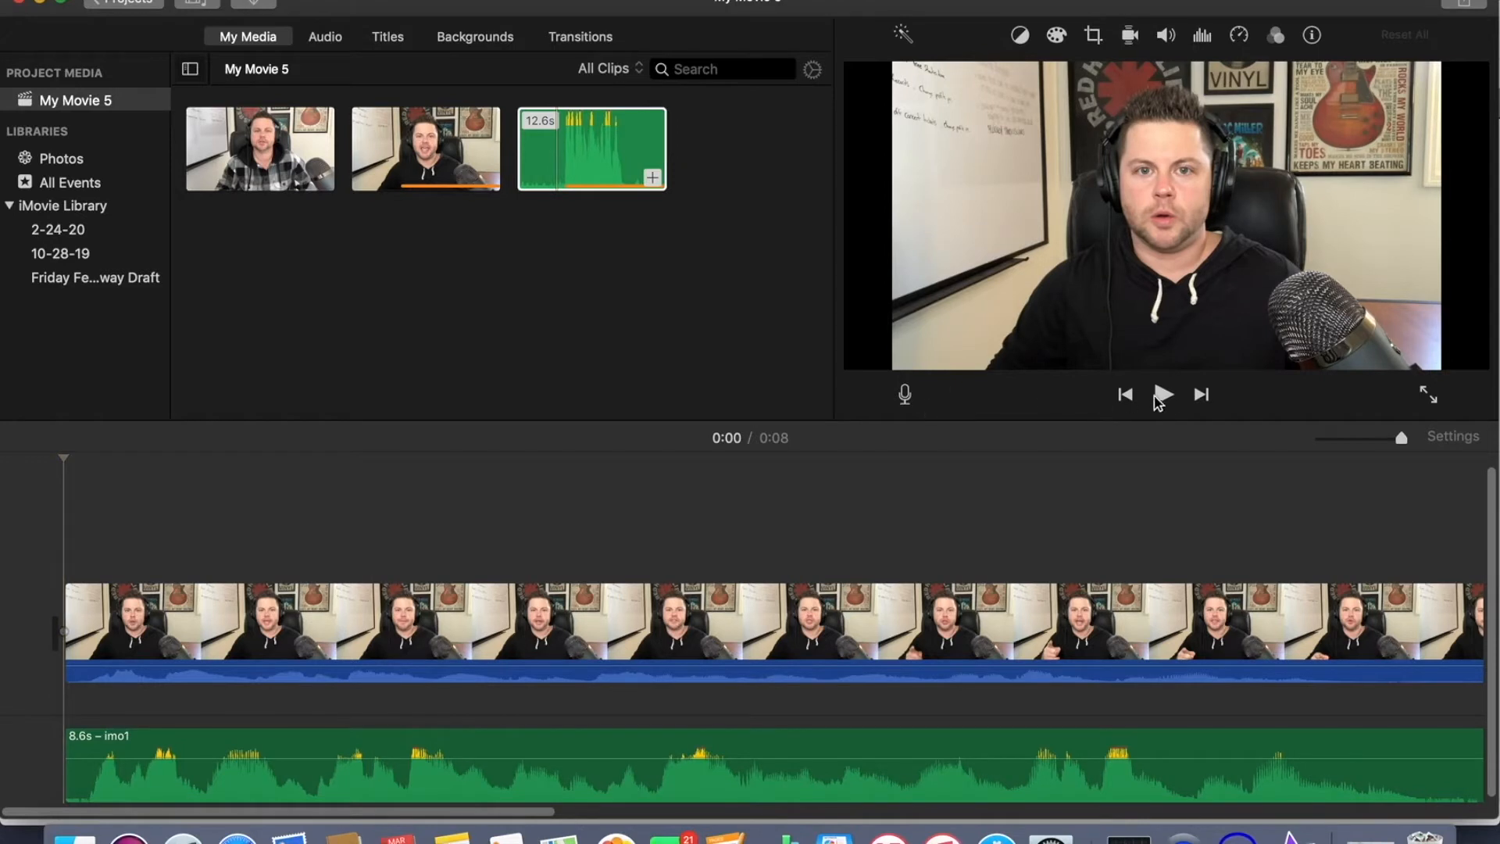
left_click(1163, 395)
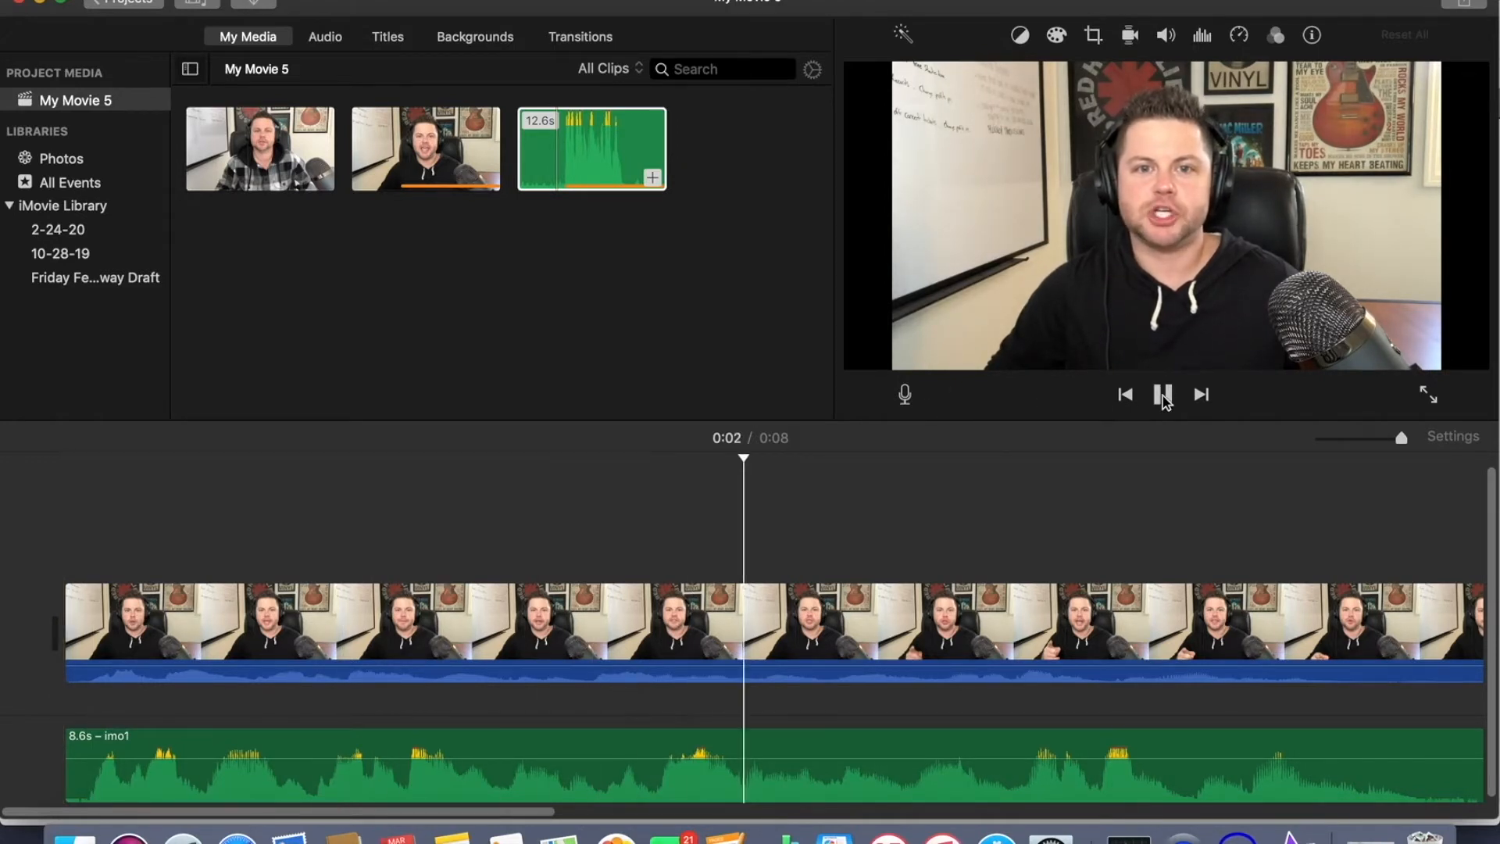
left_click(1162, 396)
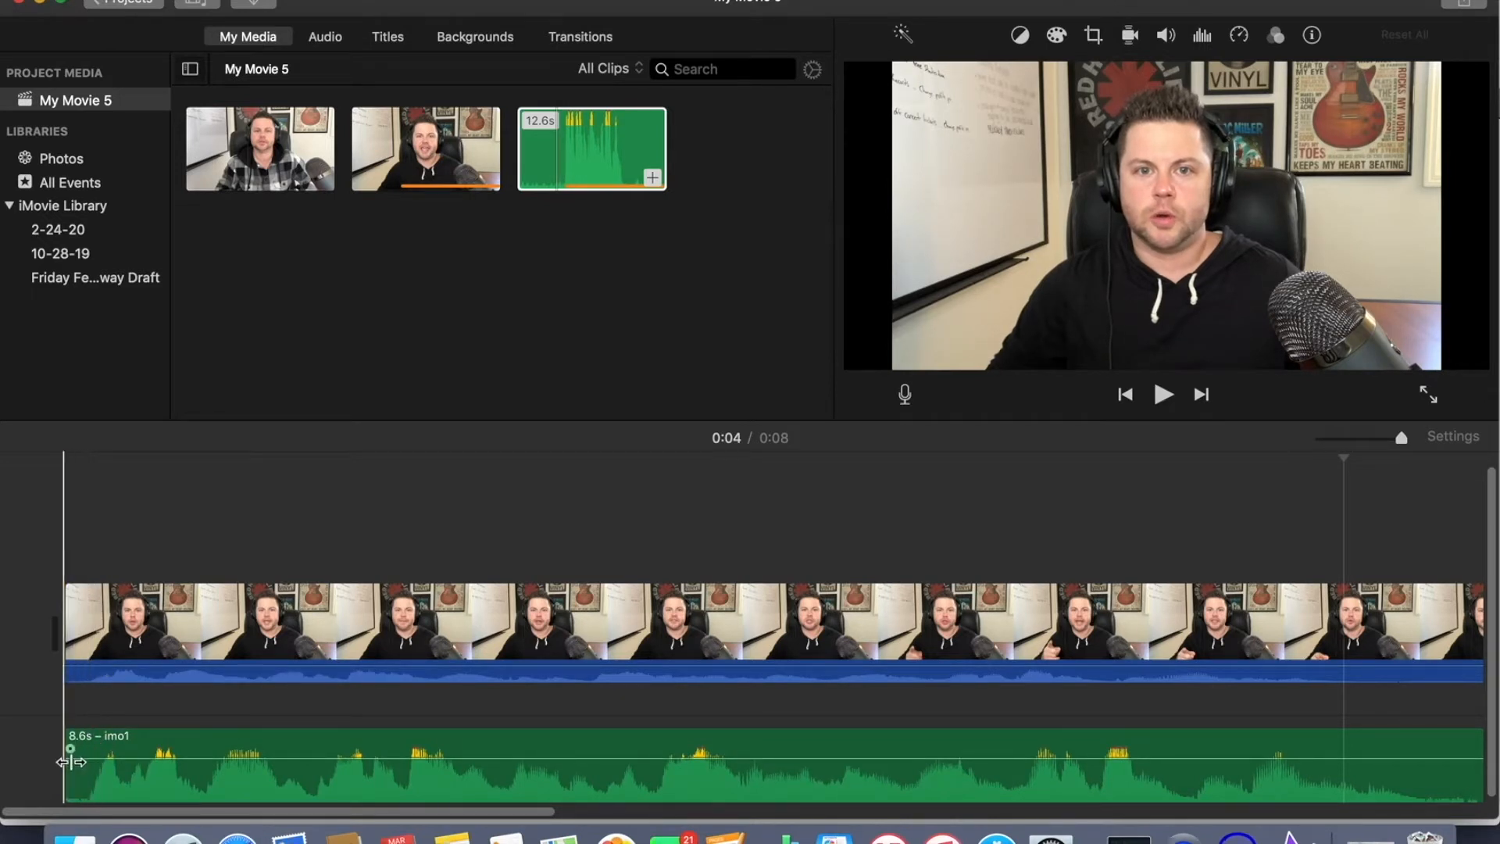
Trim the beginning of the imo1 audio to leave 8.5 s and move it back to the start of the video
left_click_drag(70, 762, 86, 764)
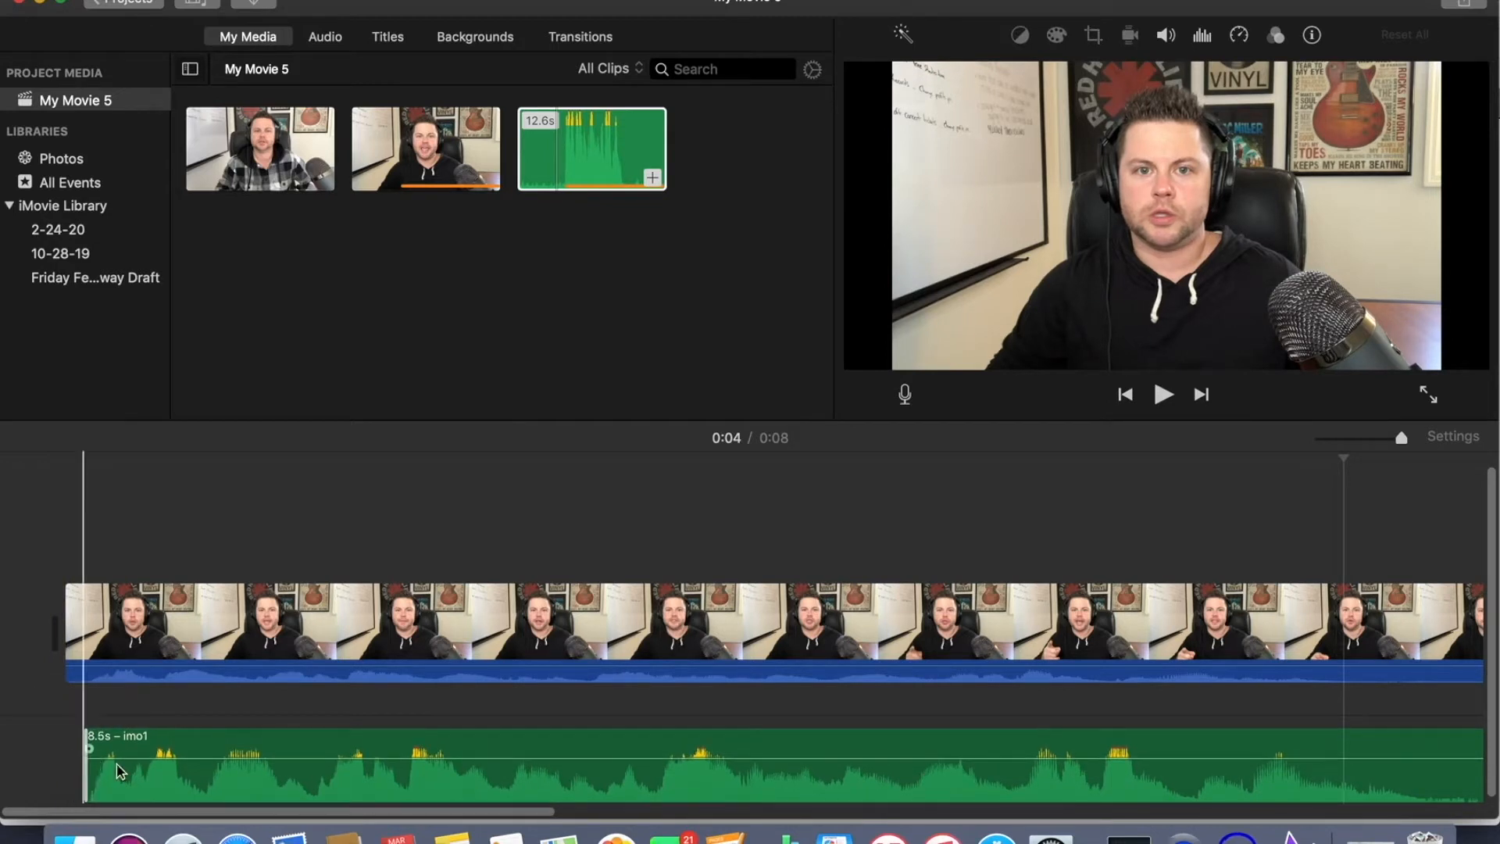
left_click_drag(136, 776, 124, 775)
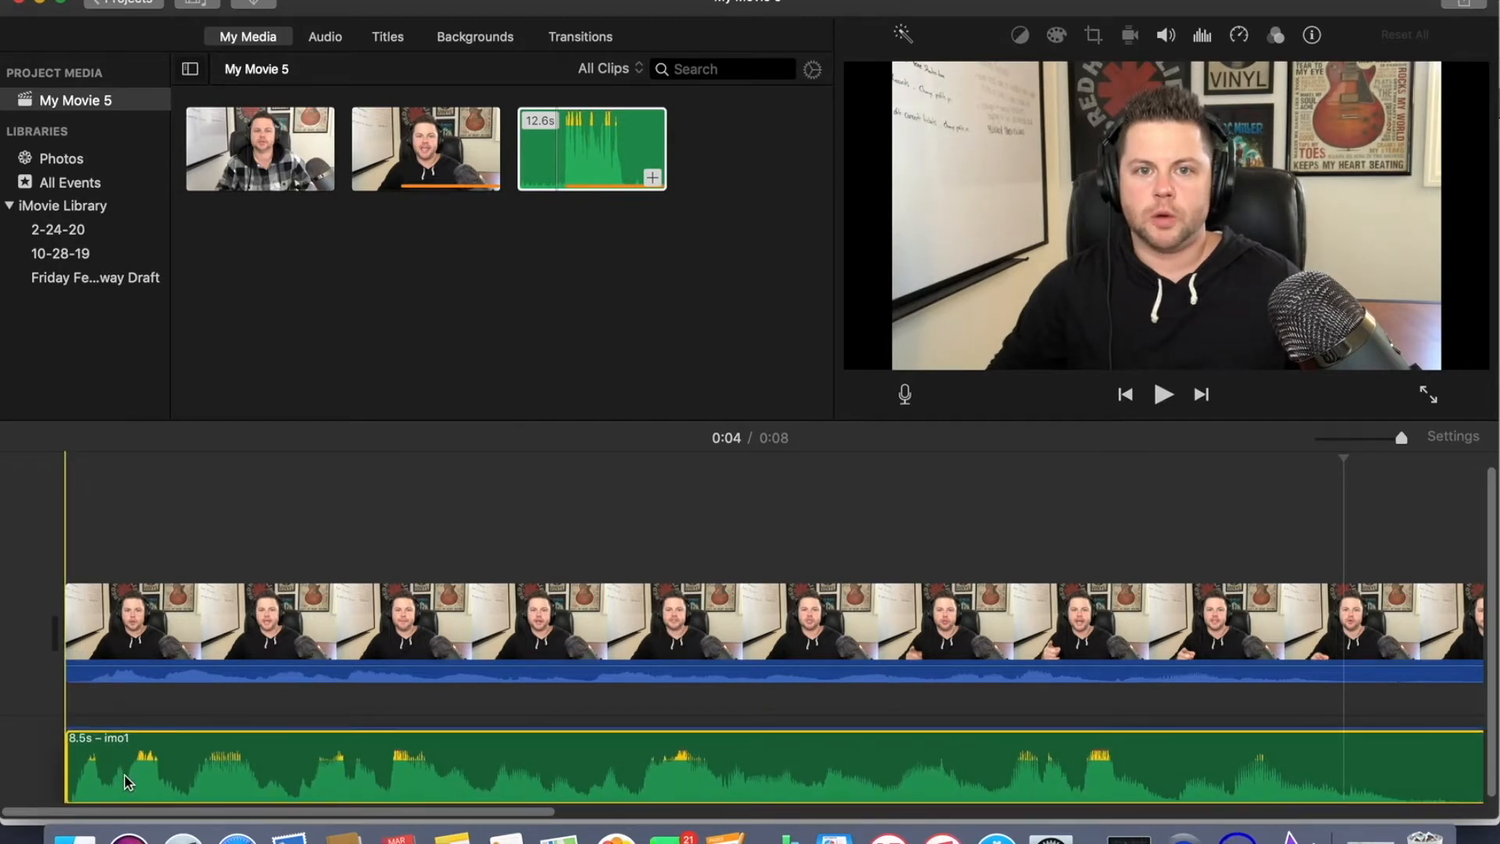
Play the movie again from the beginning to check the sync of the trimmed audio
left_click(80, 617)
left_click(1163, 398)
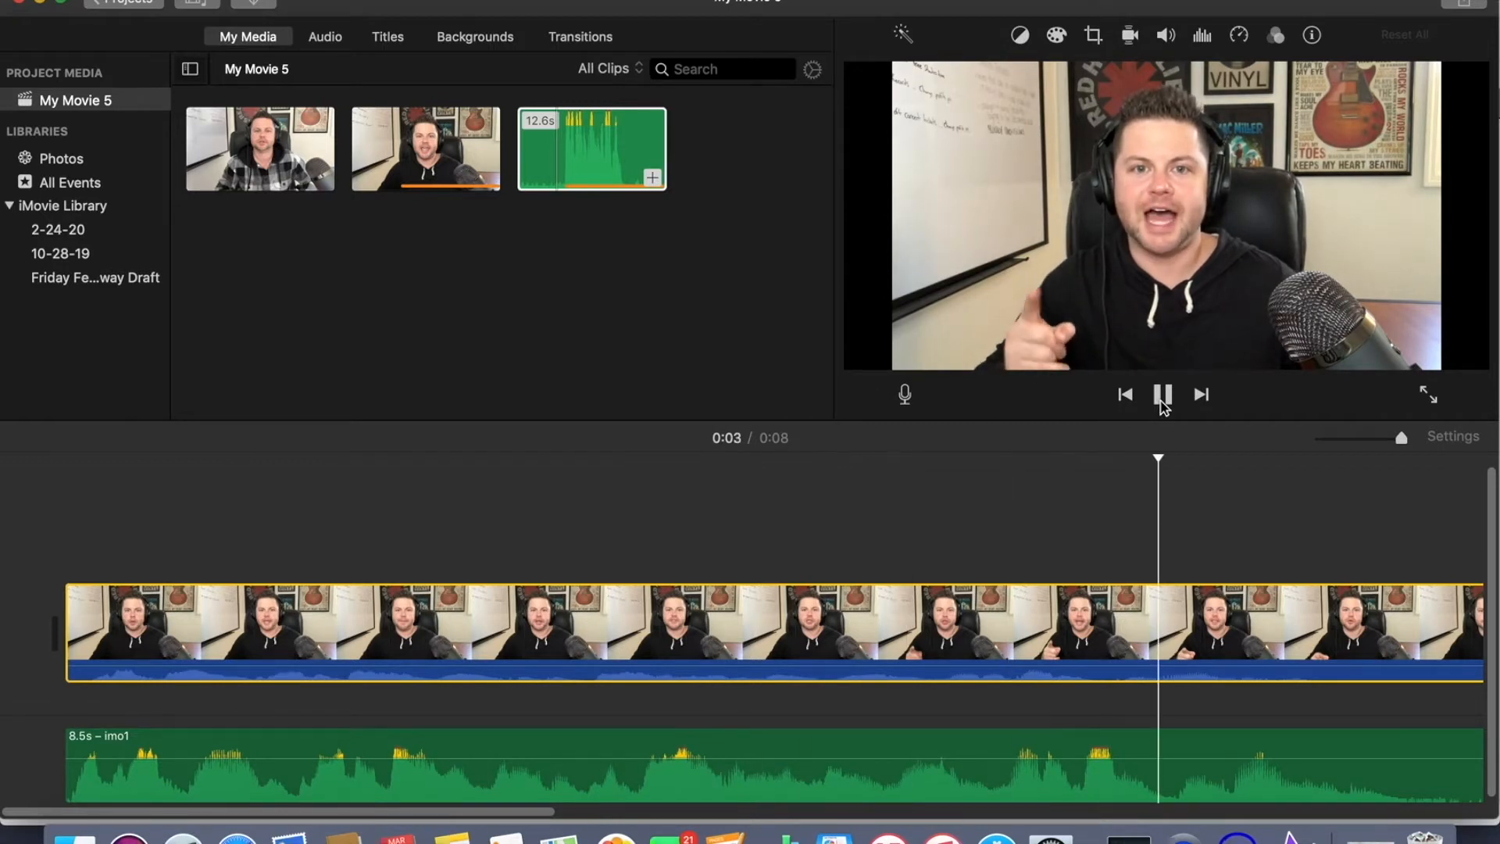
left_click(1162, 395)
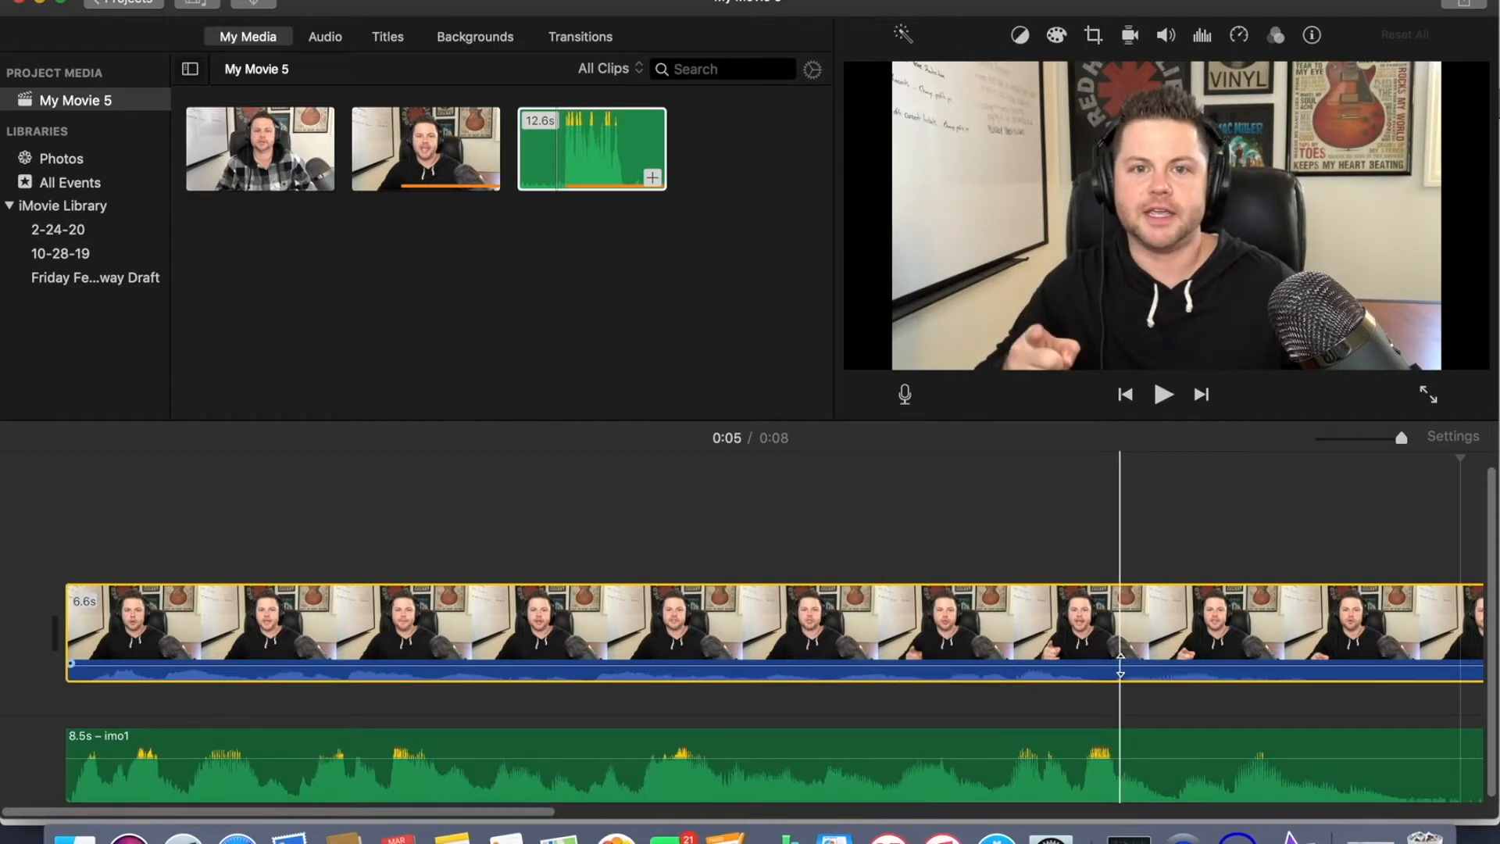
Mute the video clip's own audio and play the movie from near the start with only the imo1 audio
left_click_drag(1121, 665, 1120, 664)
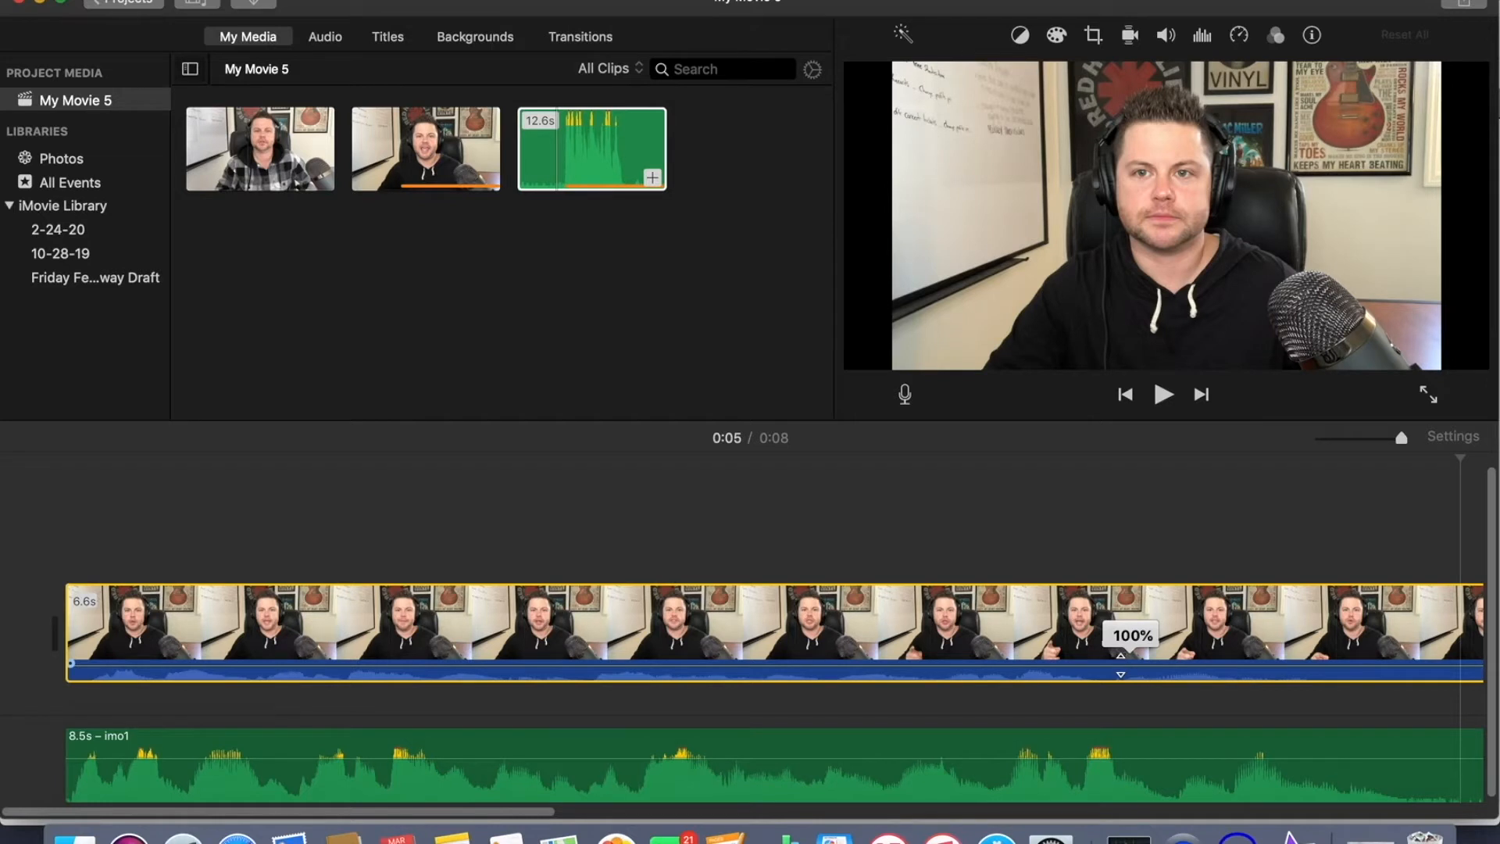
left_click_drag(1121, 665, 1118, 716)
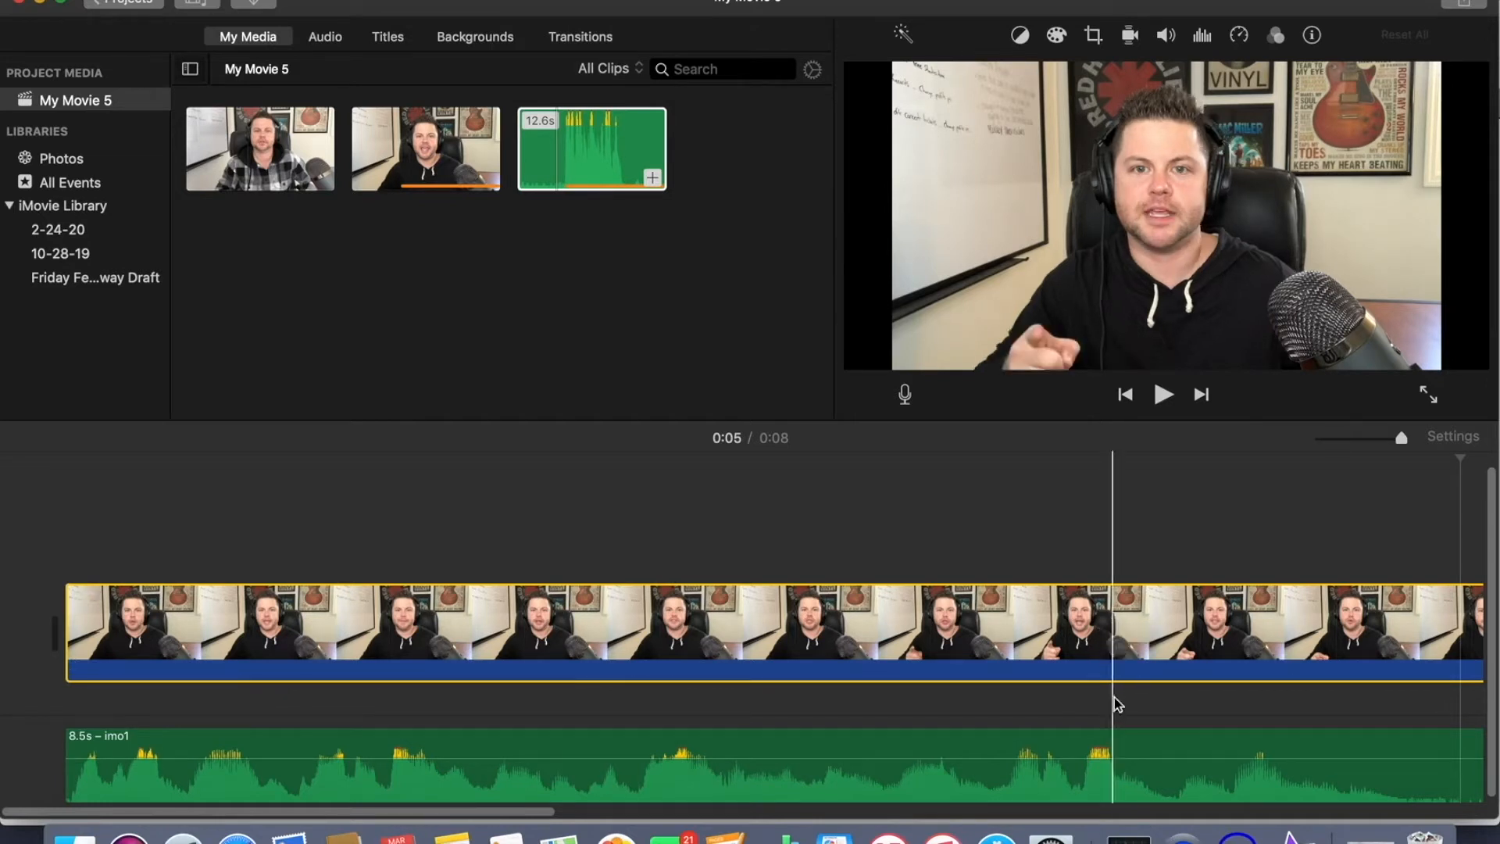
left_click(83, 543)
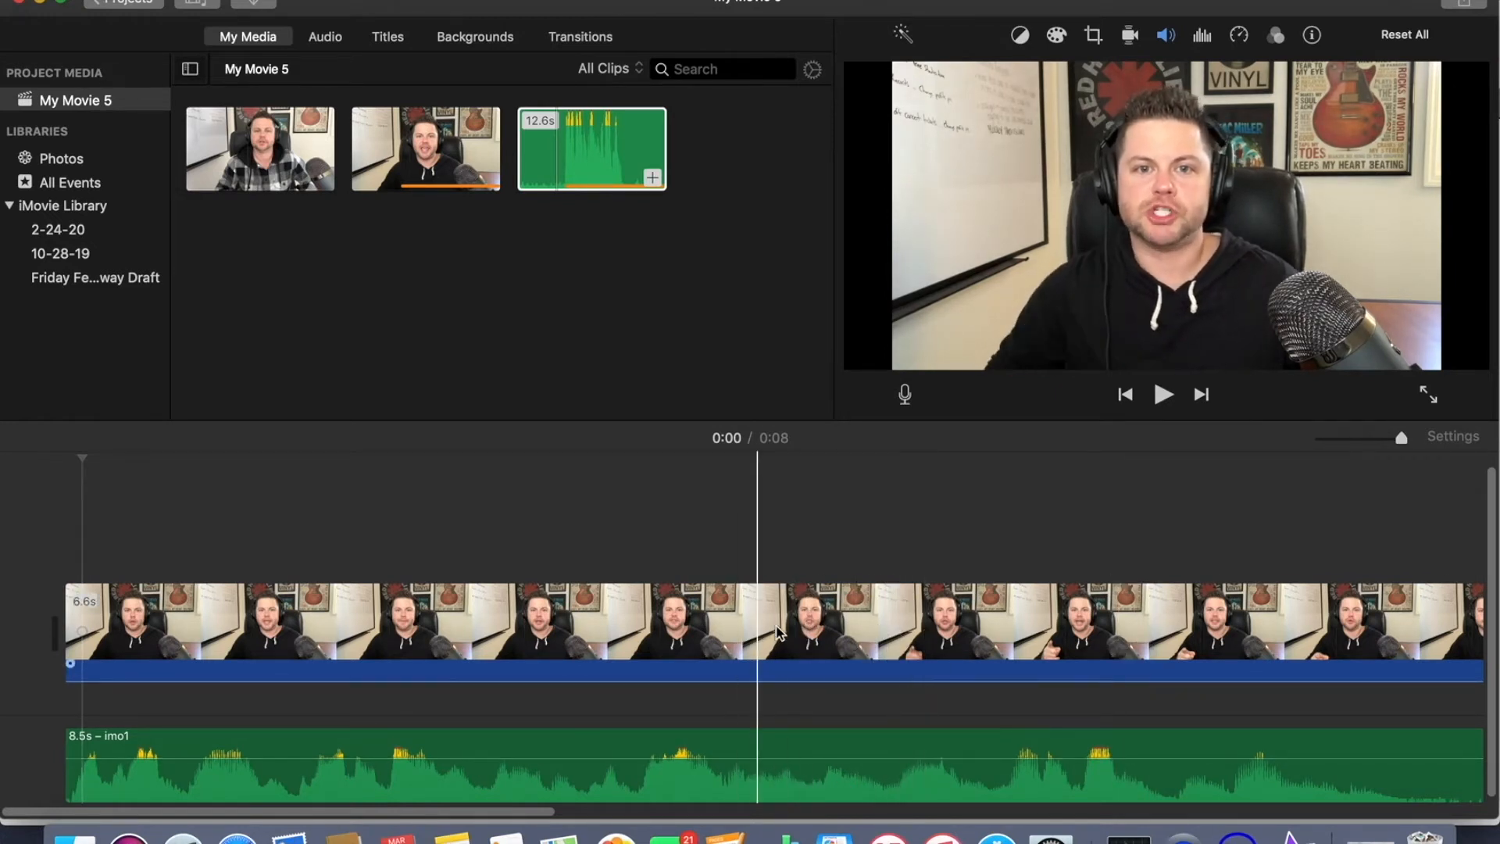
left_click(1164, 395)
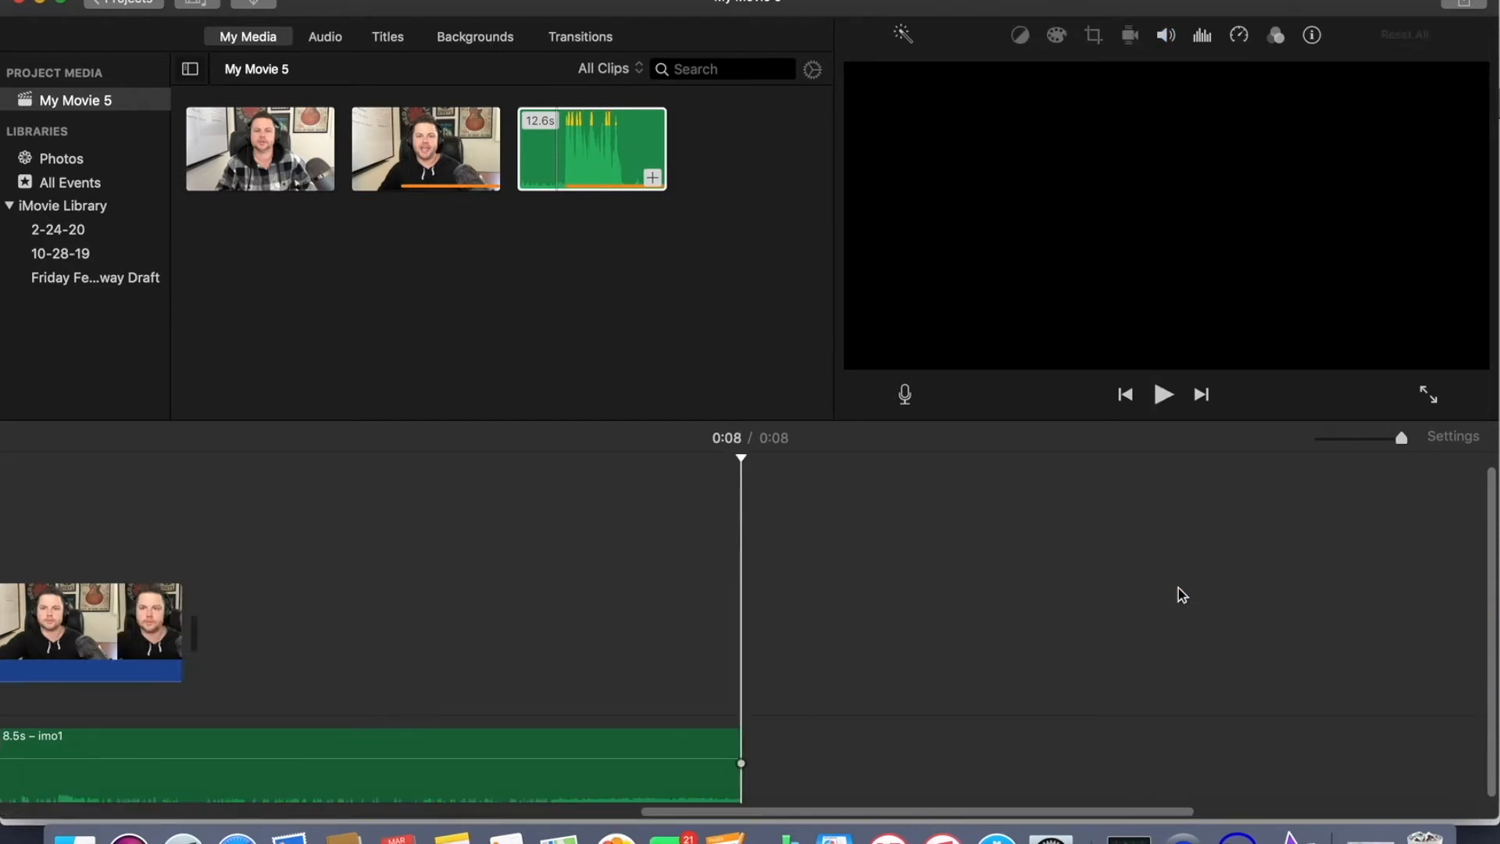
Split the video clip where the talking ends, at about 0:04, and delete the 1.7 s remainder
scroll(612, 597, "left", 5)
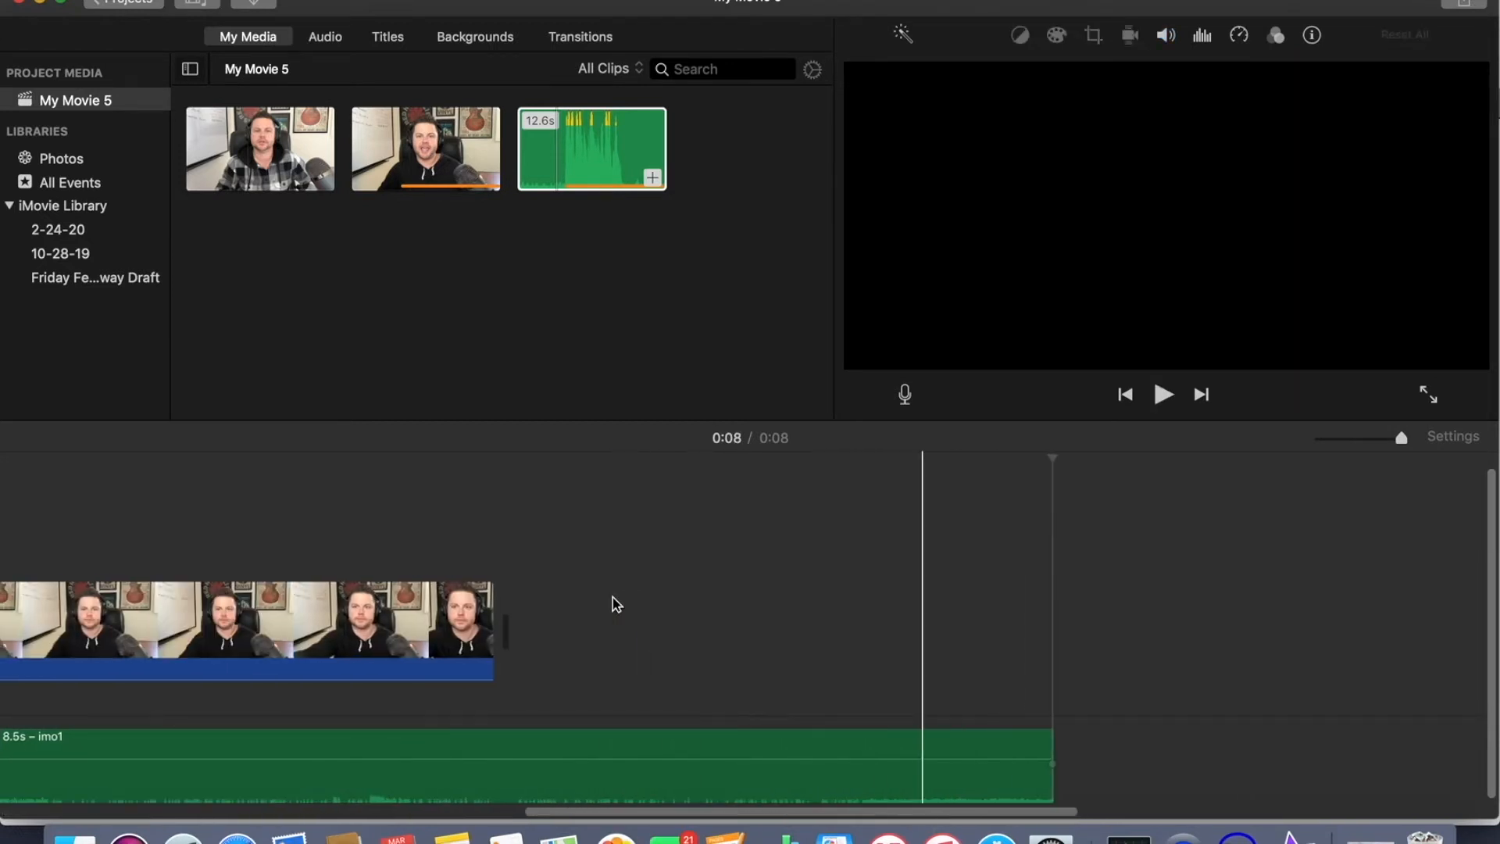
scroll(613, 603, "left", 2)
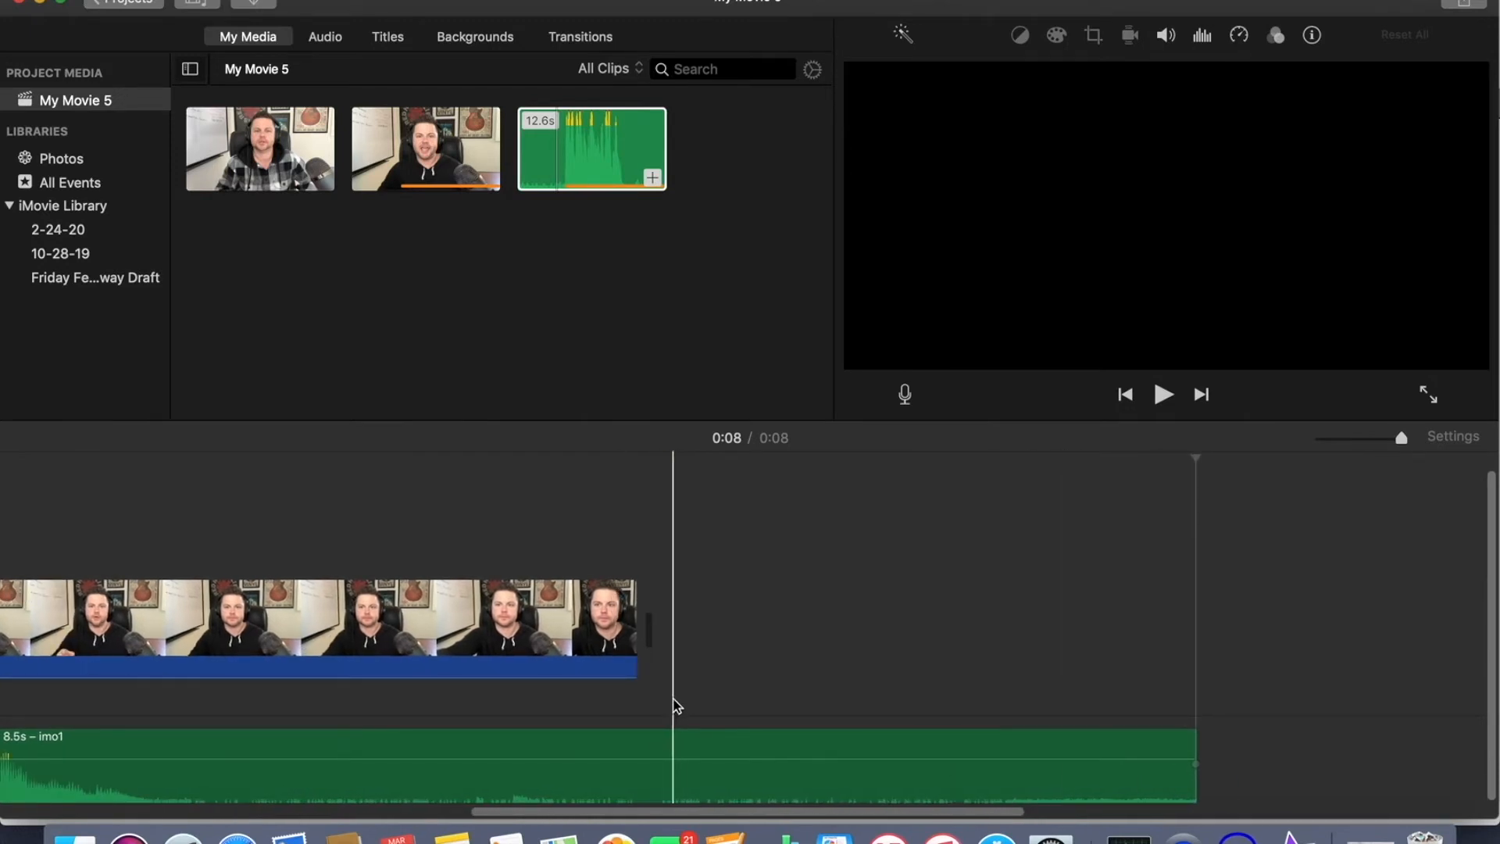
left_click(653, 742)
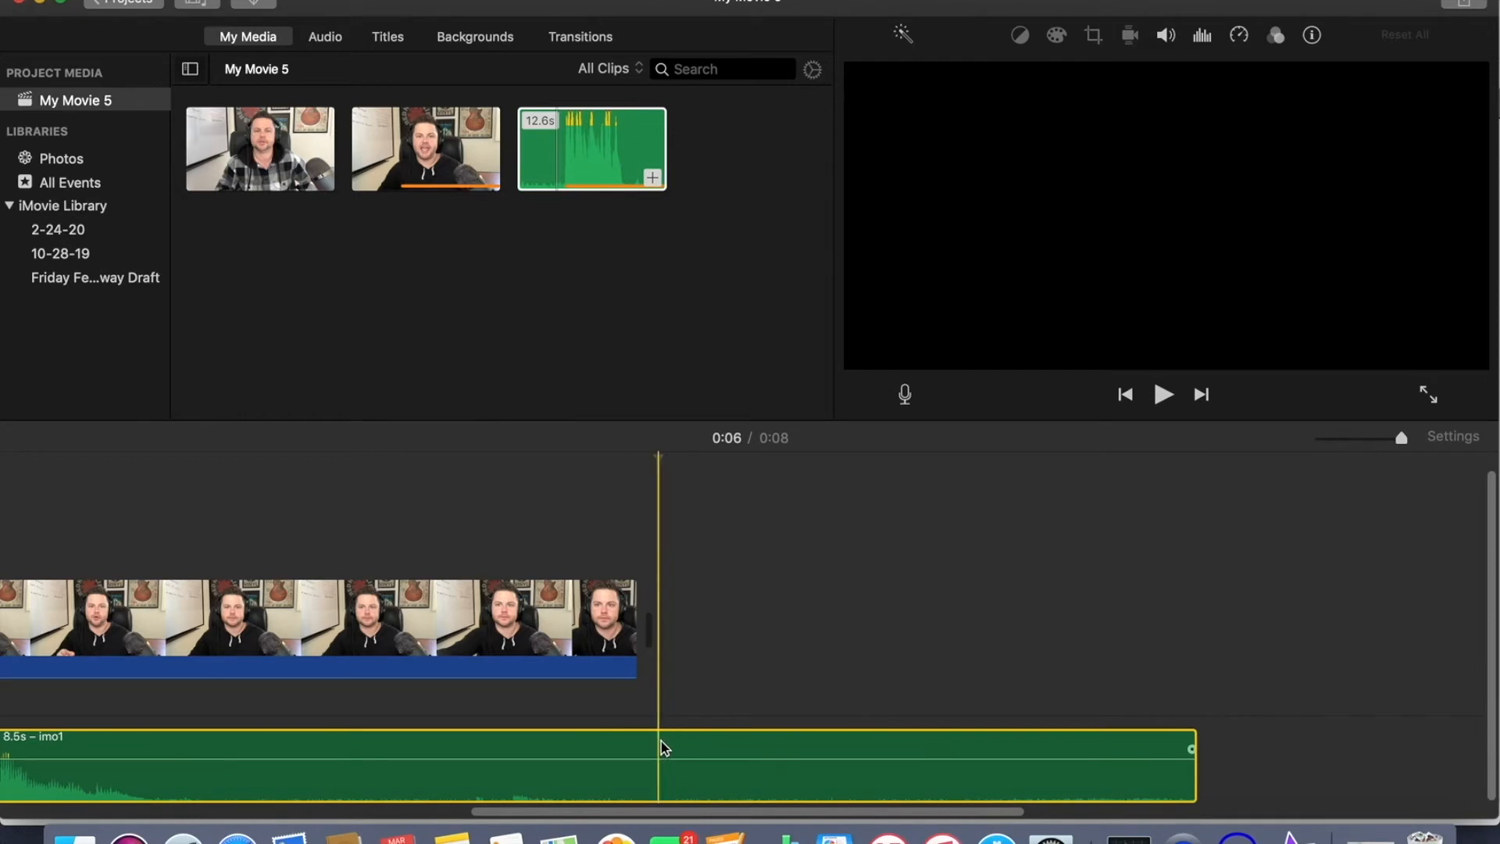
scroll(411, 739, "left", 3)
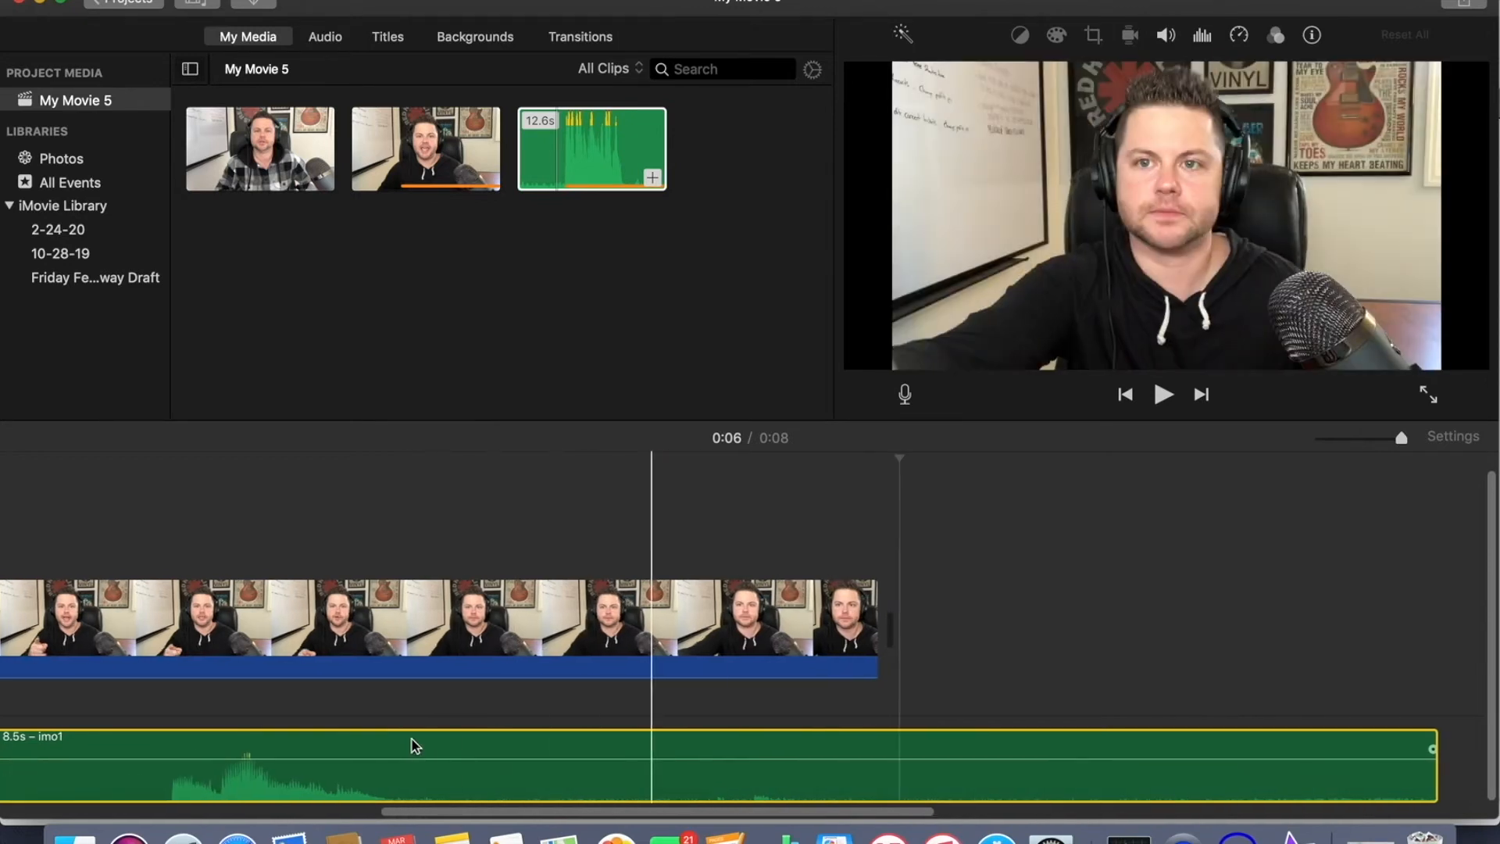
left_click(410, 625)
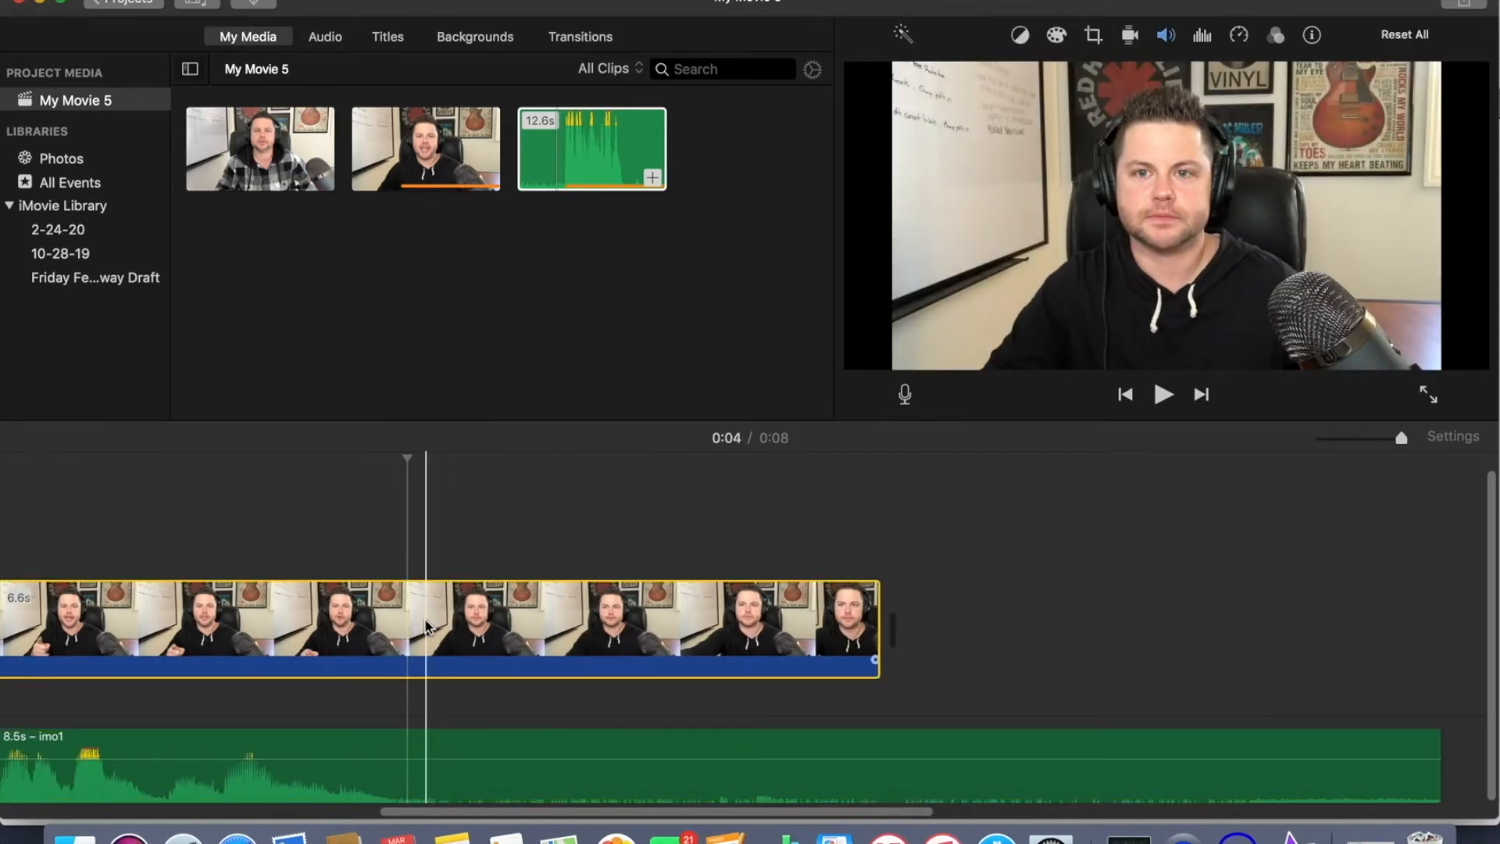
right_click(408, 616)
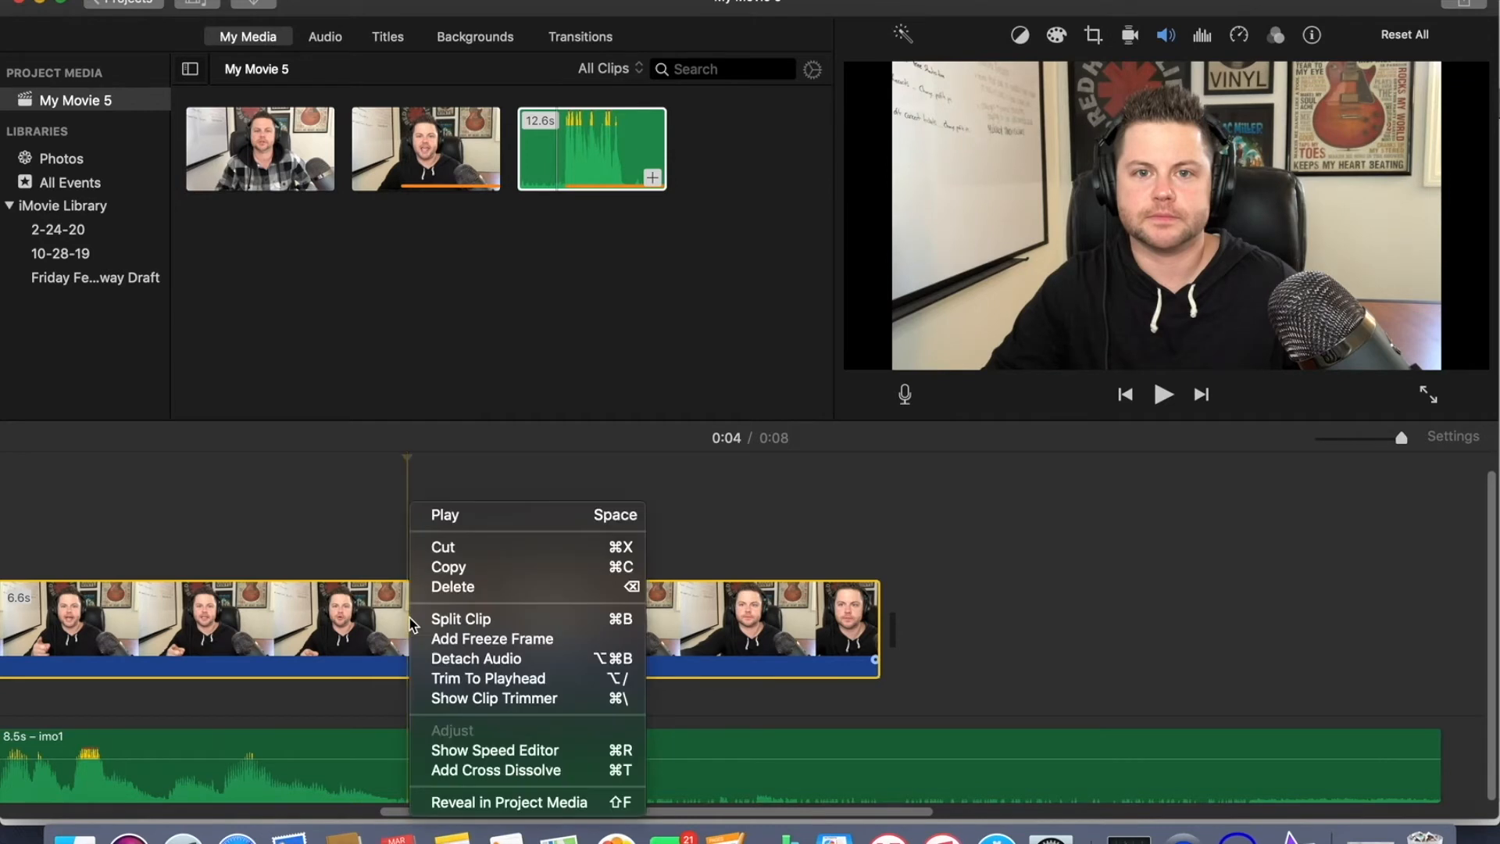
left_click(469, 616)
left_click(568, 635)
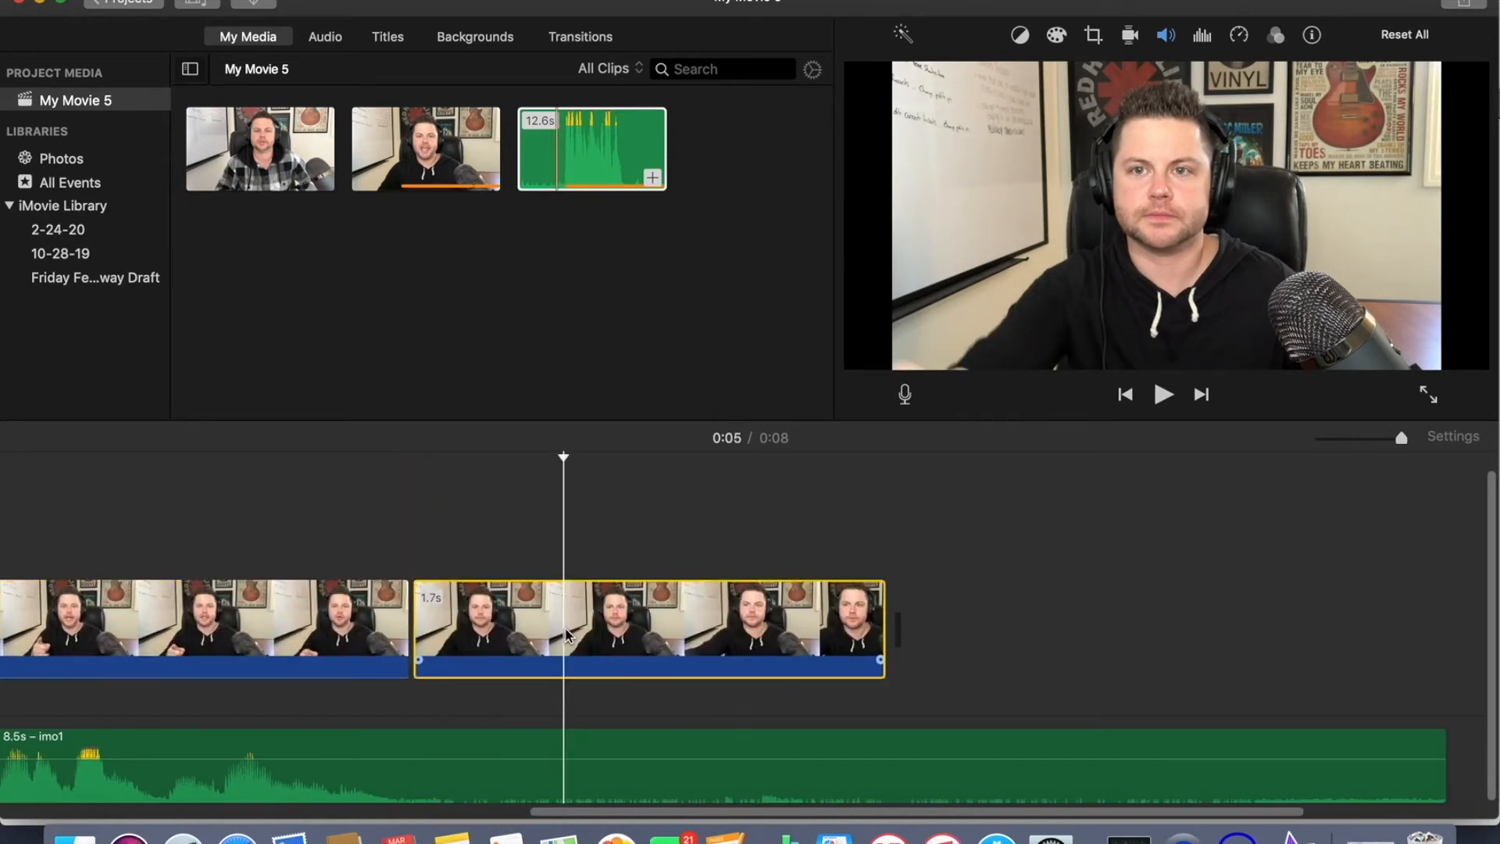
key("BackSpace")
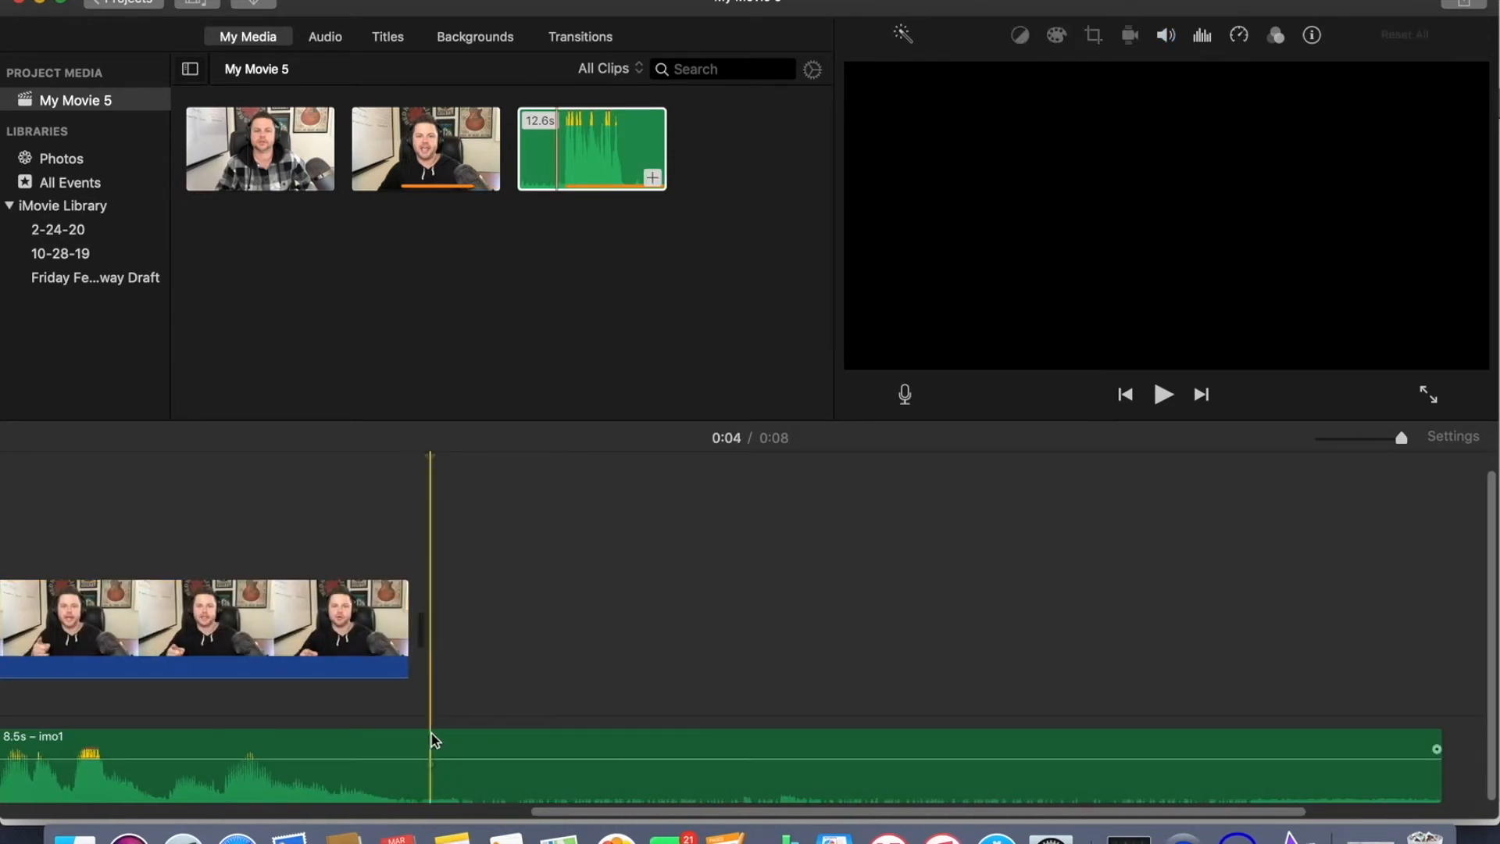
Split the imo1 audio at the end of the shortened video and delete the leftover 3.6 s piece
left_click(434, 741)
right_click(432, 739)
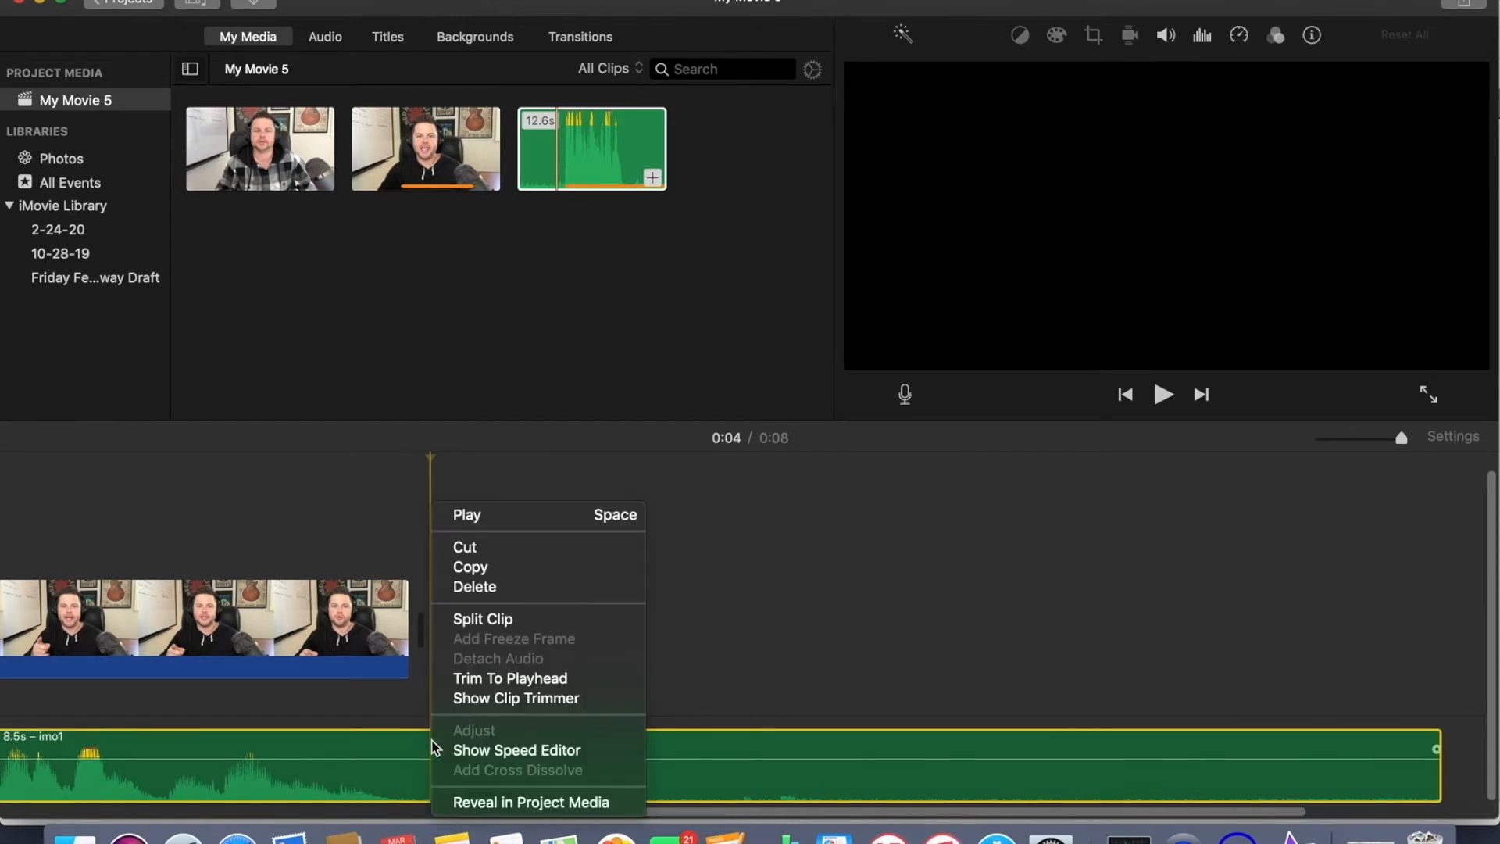
left_click(503, 618)
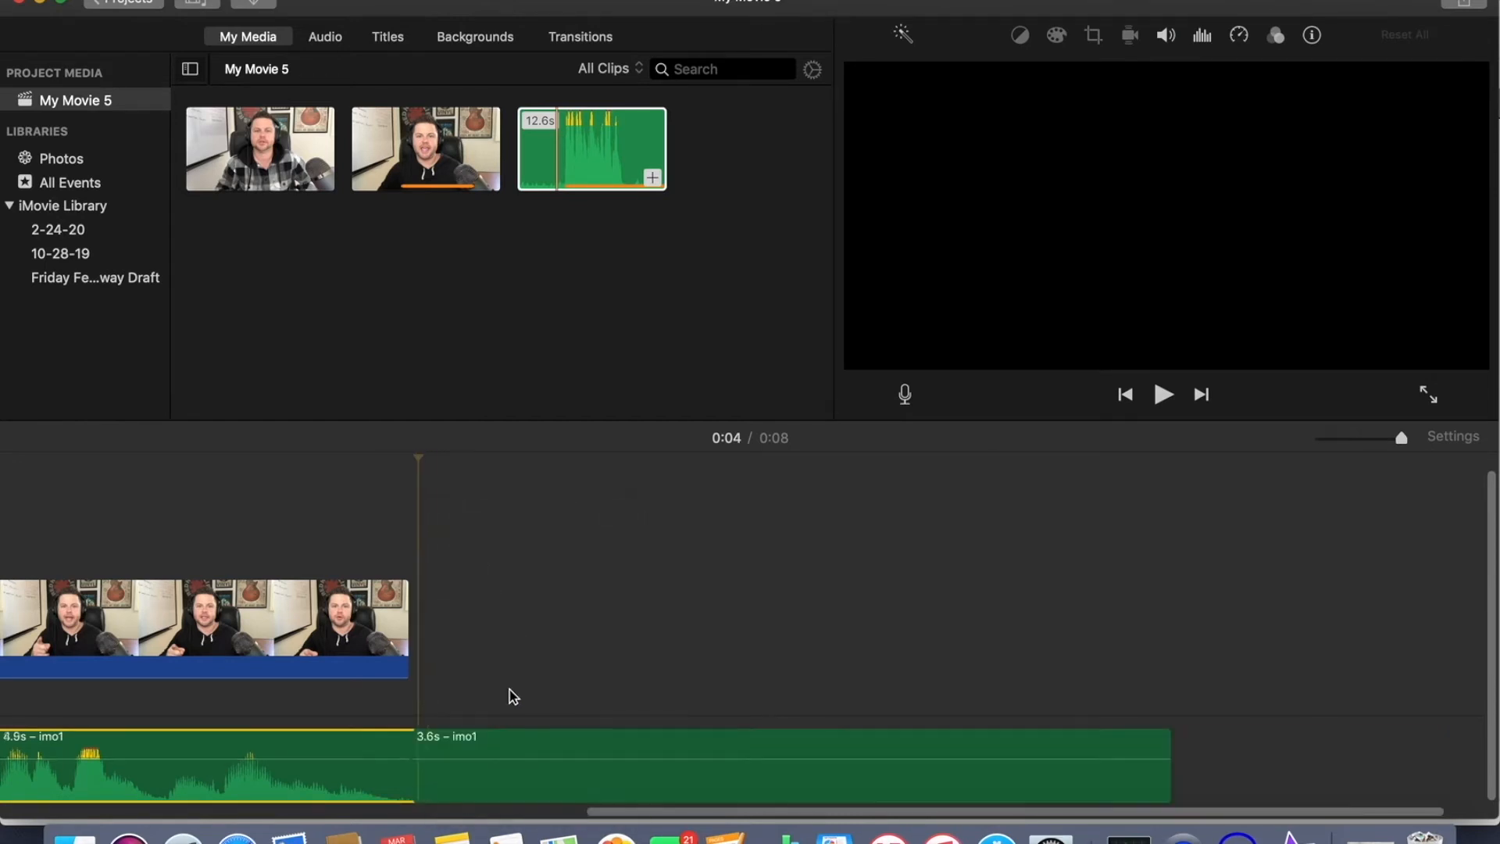
left_click(516, 747)
key("Delete")
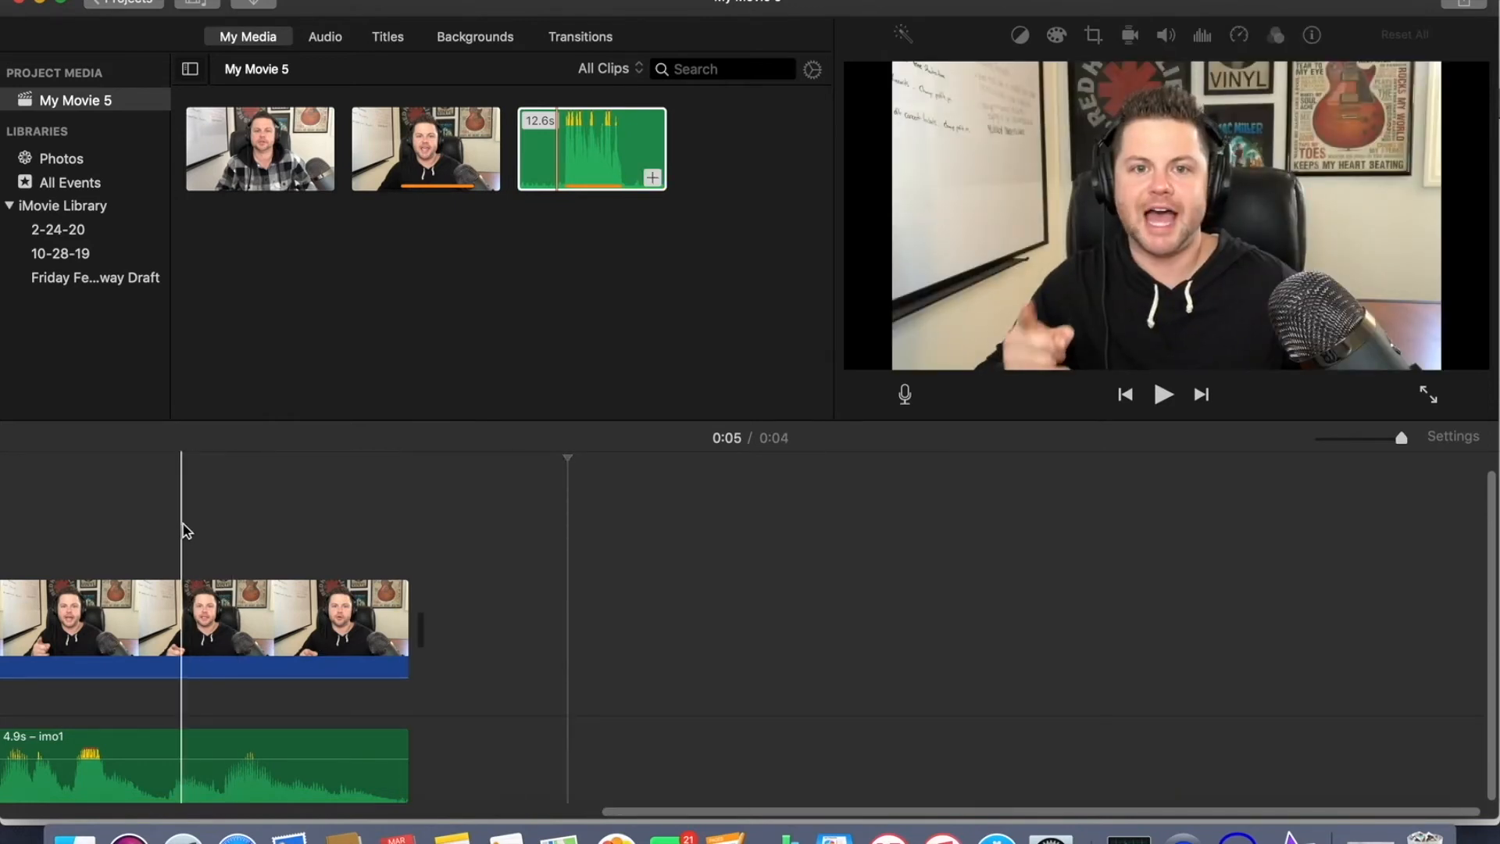
Review the trimmed clips and the settings for exporting the movie to a file, and close them without exporting
scroll(186, 531, "left", 6)
scroll(187, 531, "left", 5)
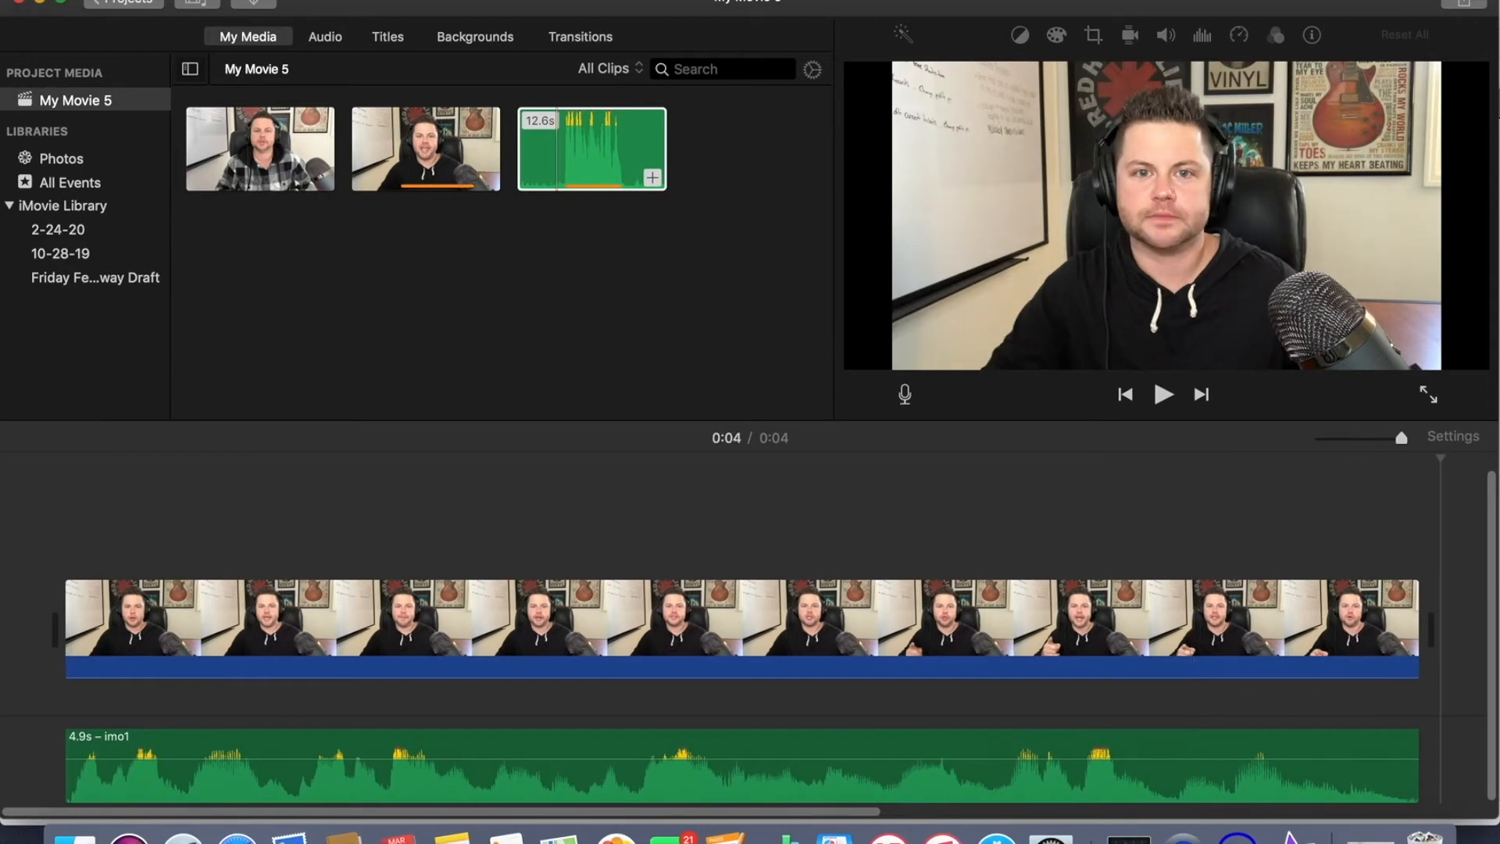
left_click(1464, 3)
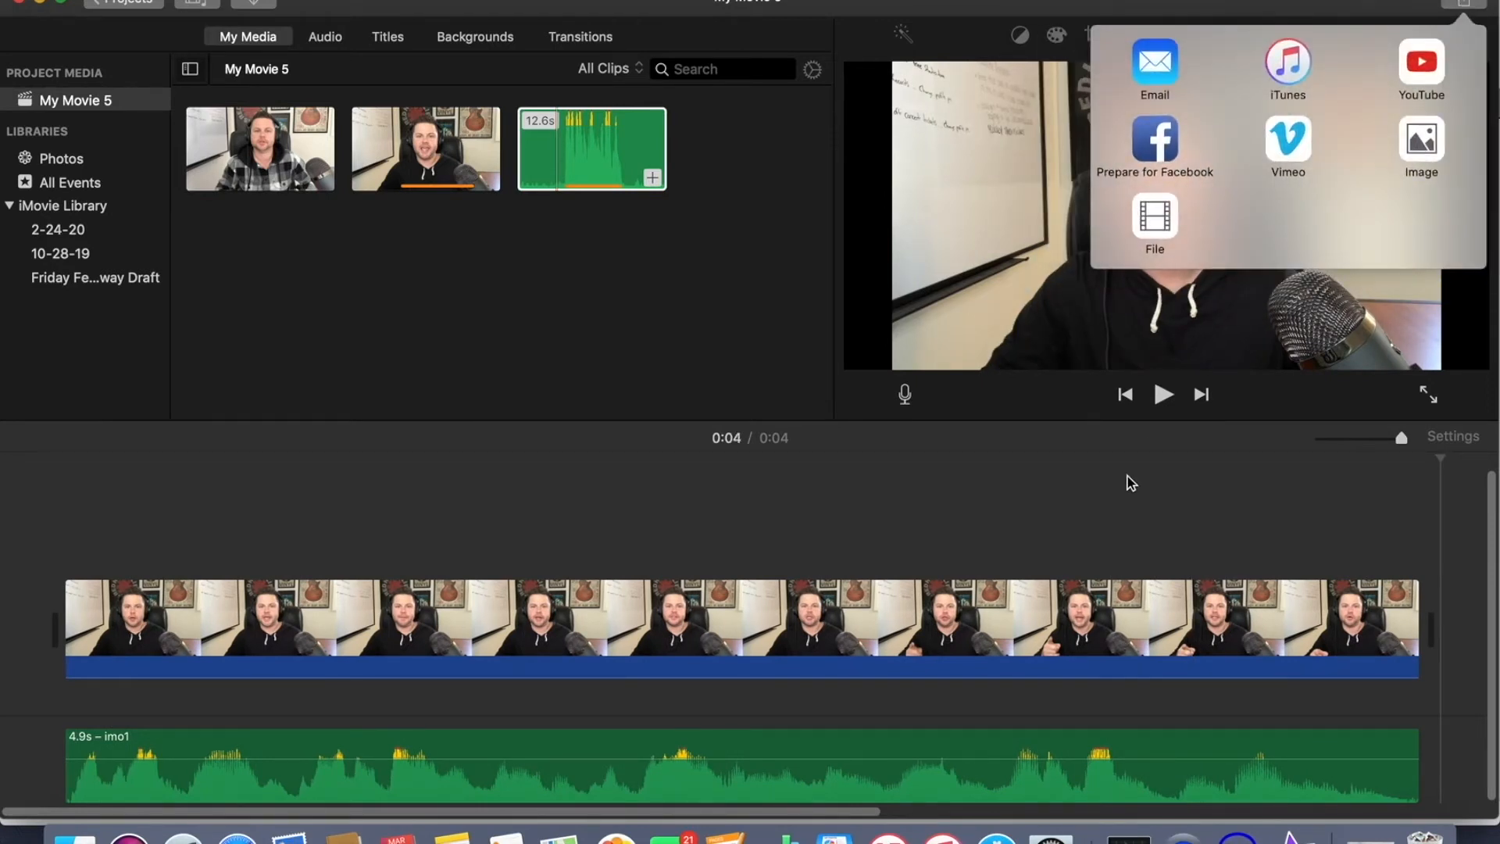
left_click(1156, 217)
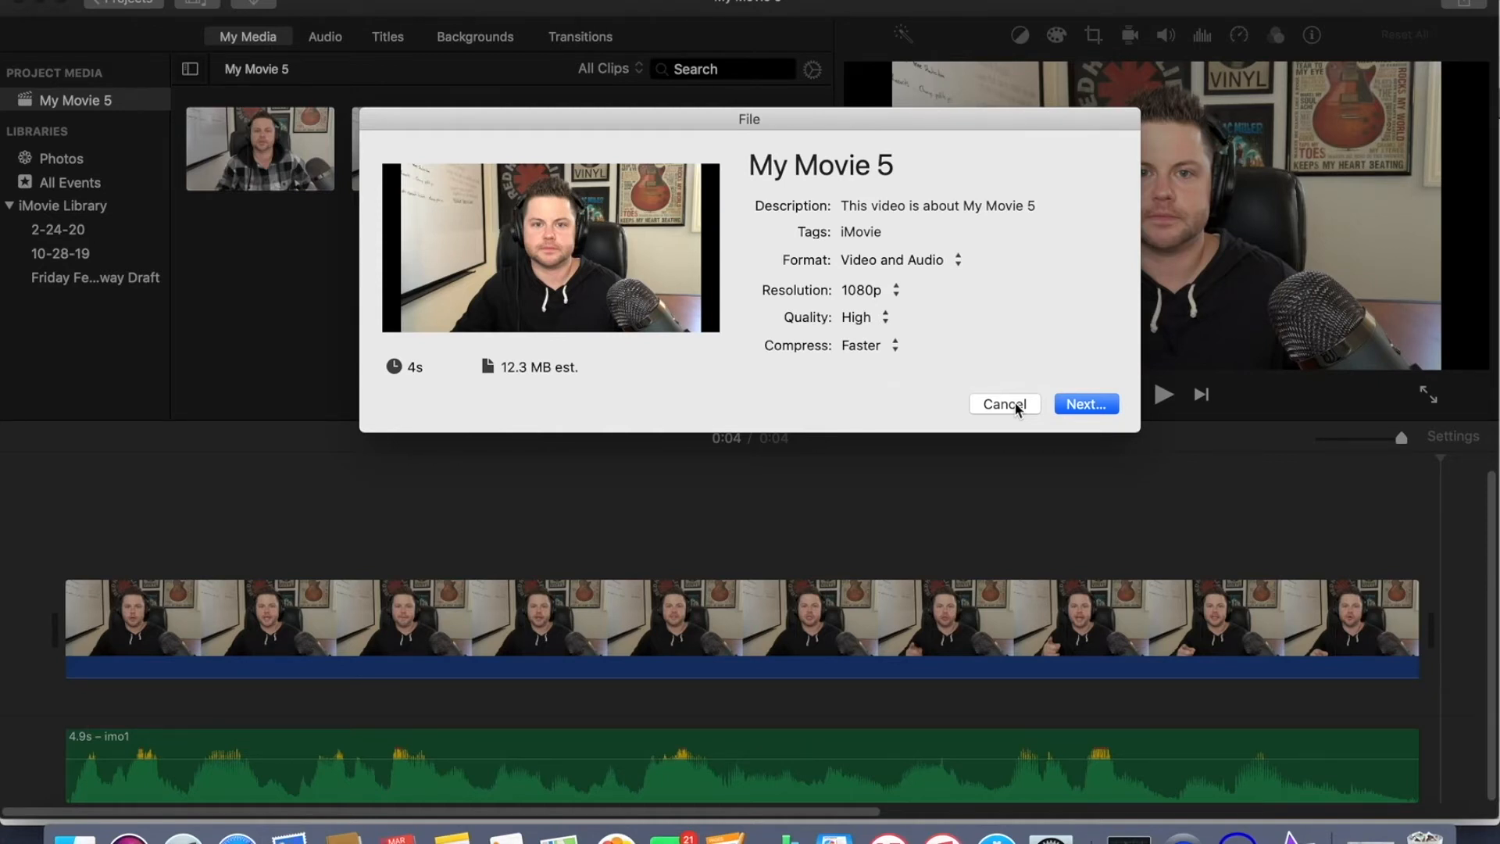
left_click(1004, 404)
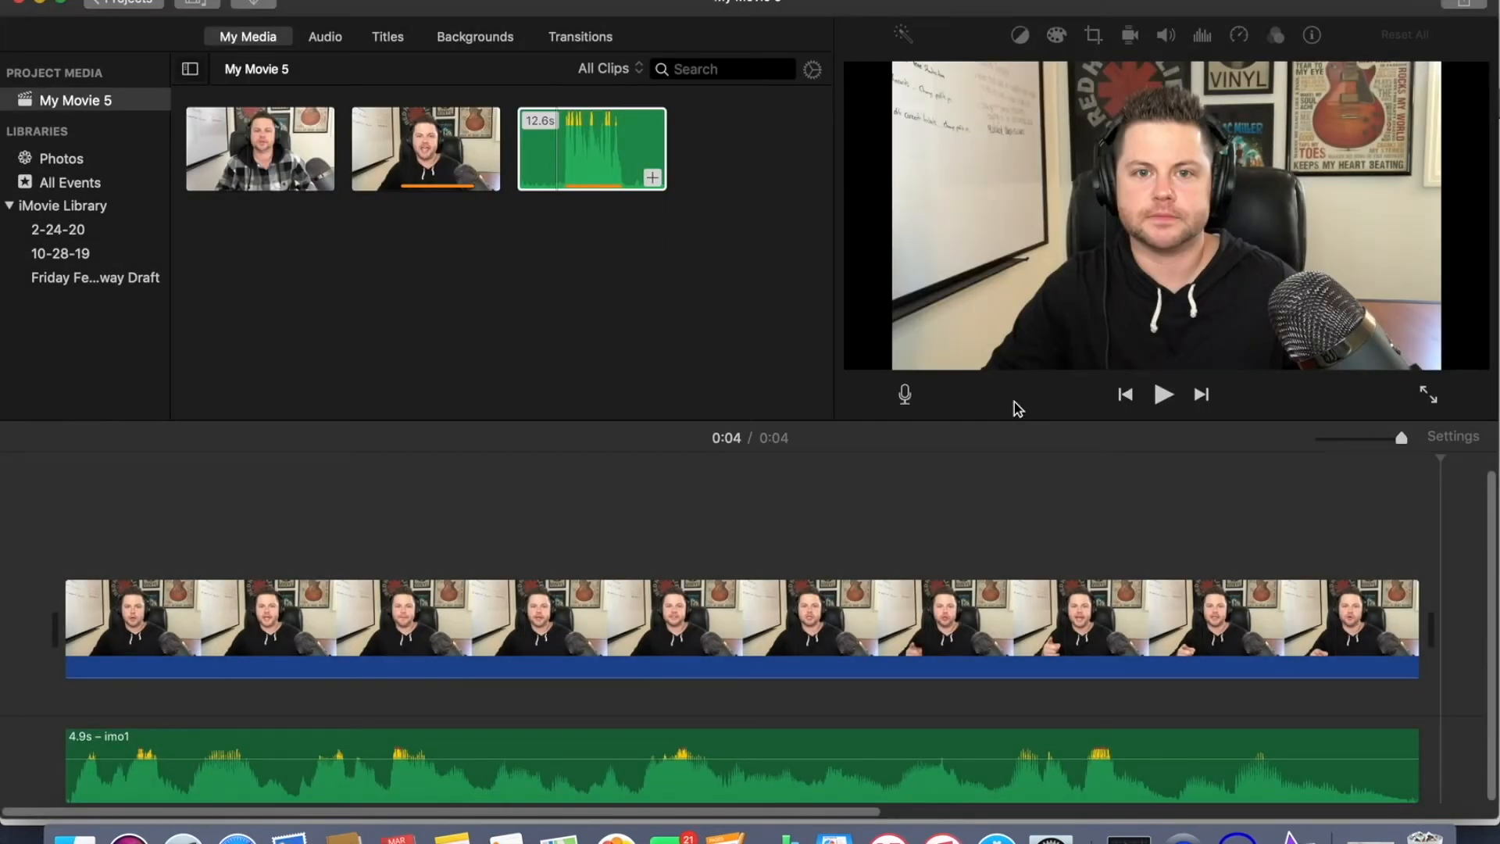
Add the 14.7 s plaid-shirt clip above the main video, starting about 1 s in, and play the movie to check the overlay
left_click(468, 156)
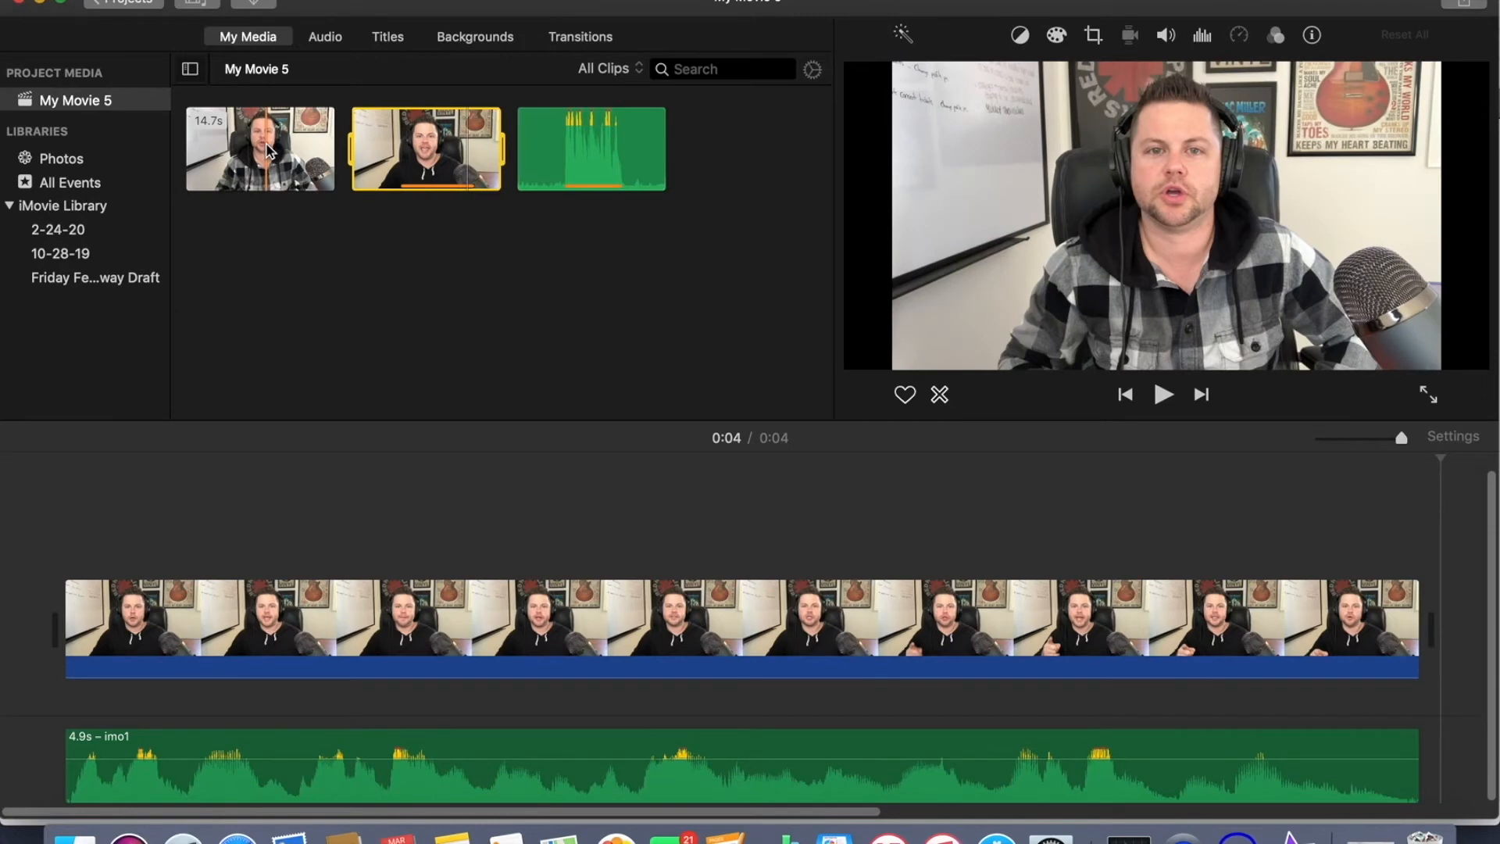
left_click_drag(260, 305, 336, 492)
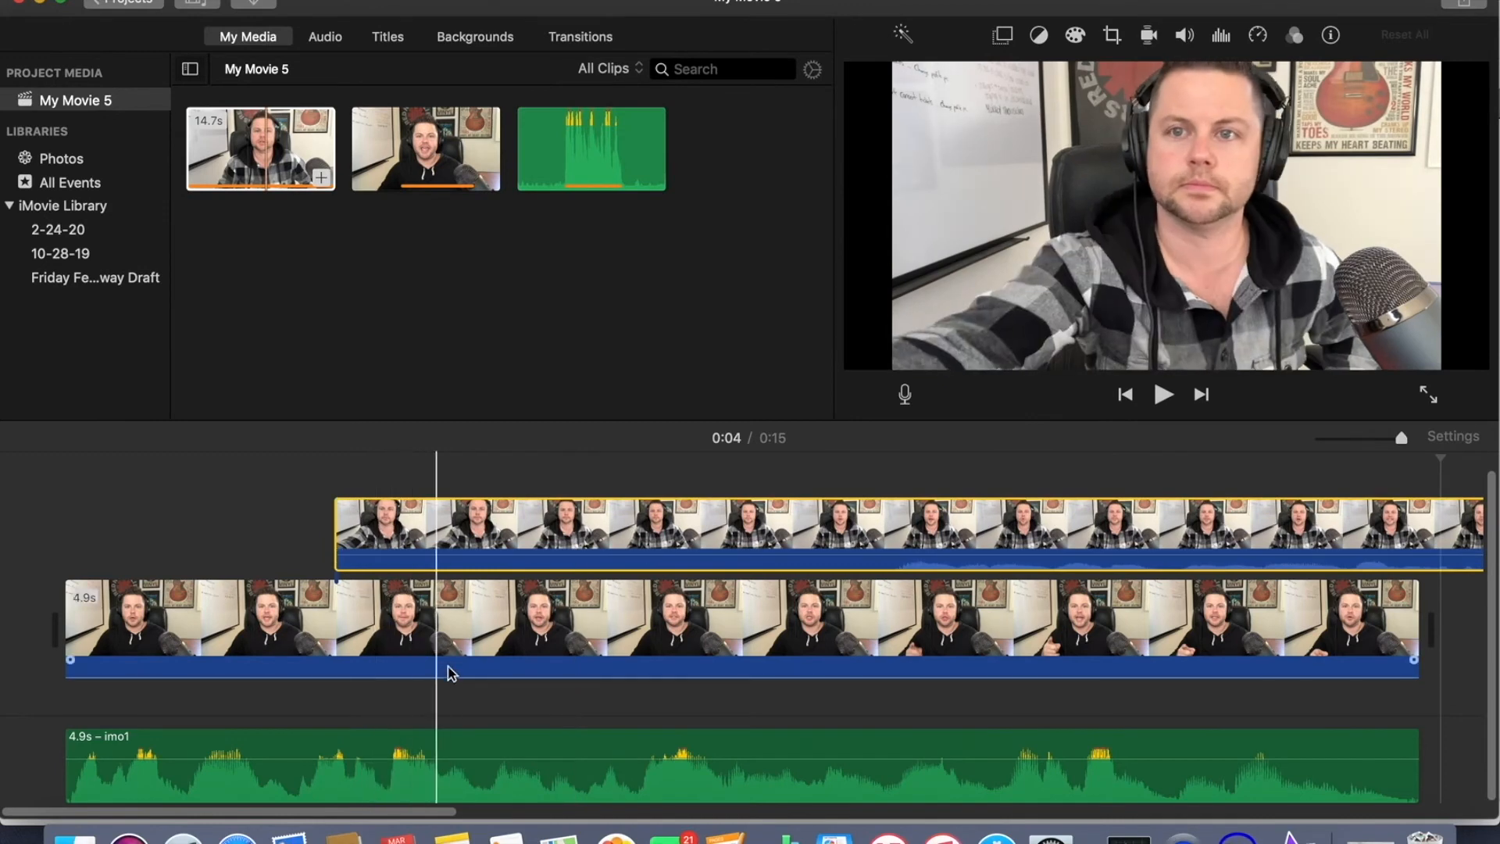
left_click(271, 522)
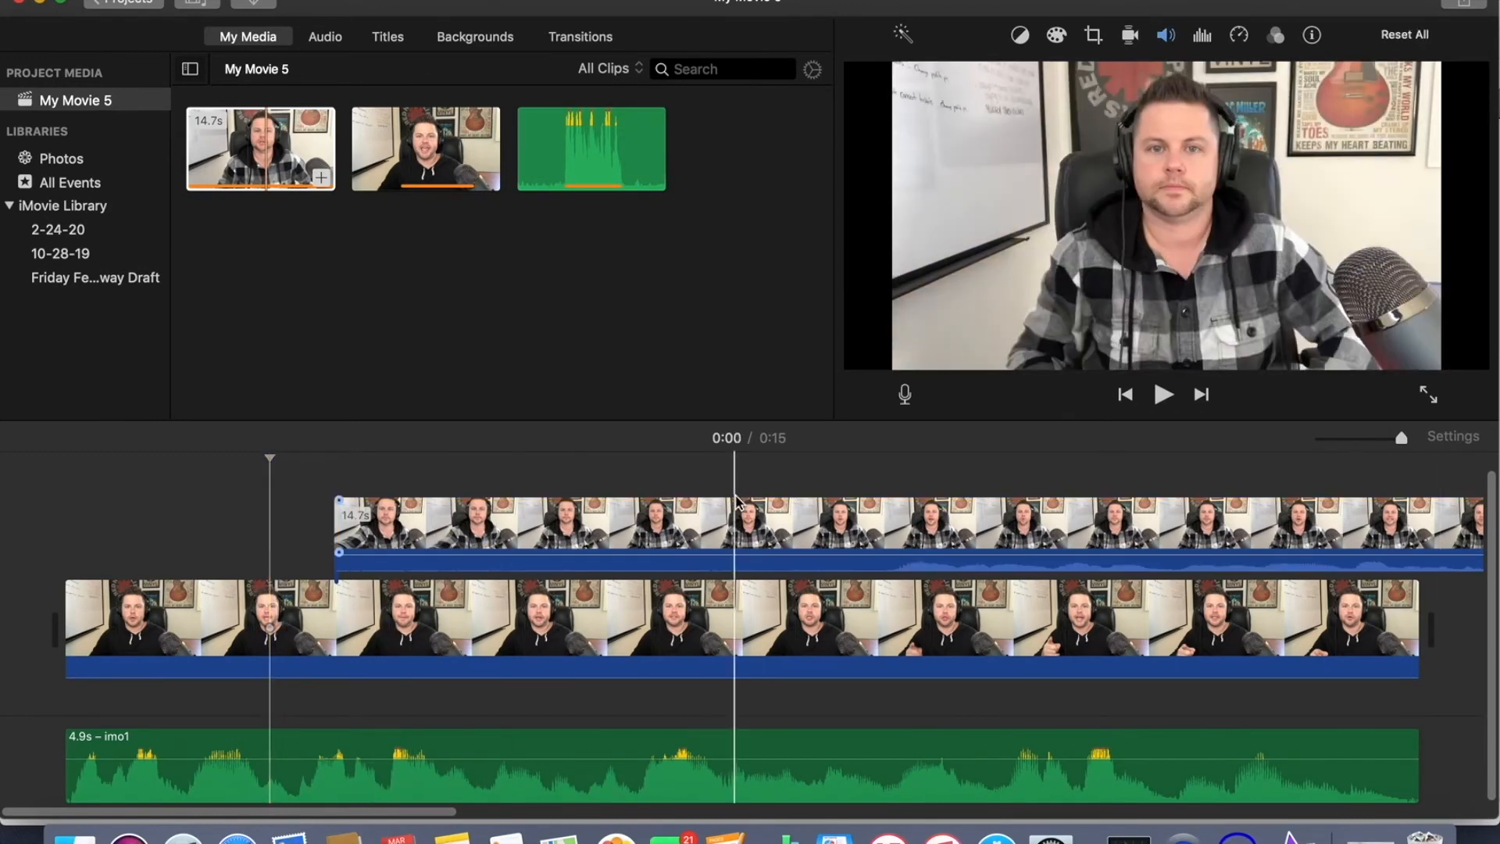
left_click(1161, 397)
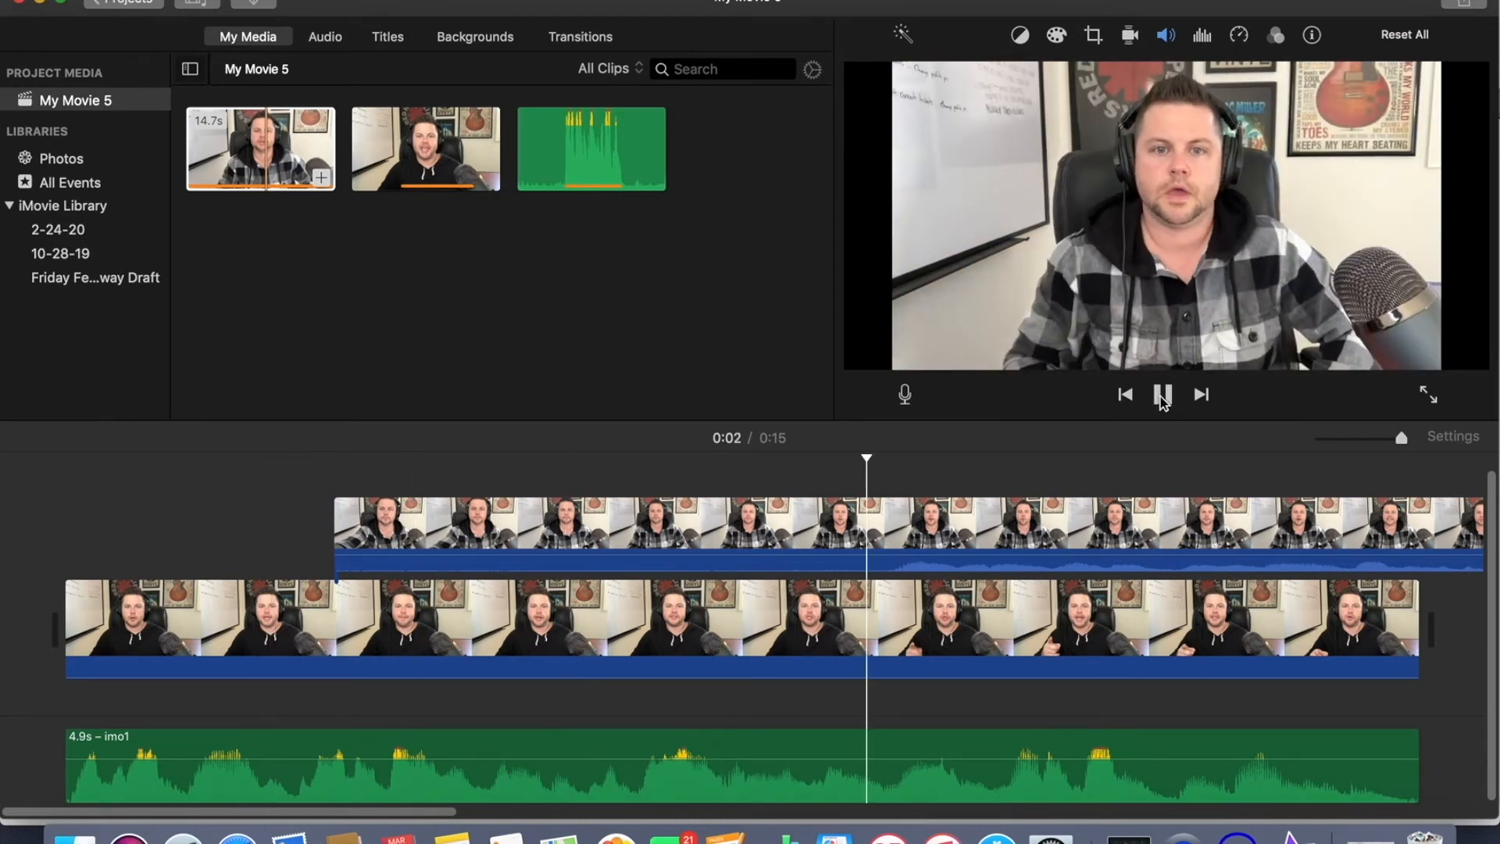
left_click(1015, 630)
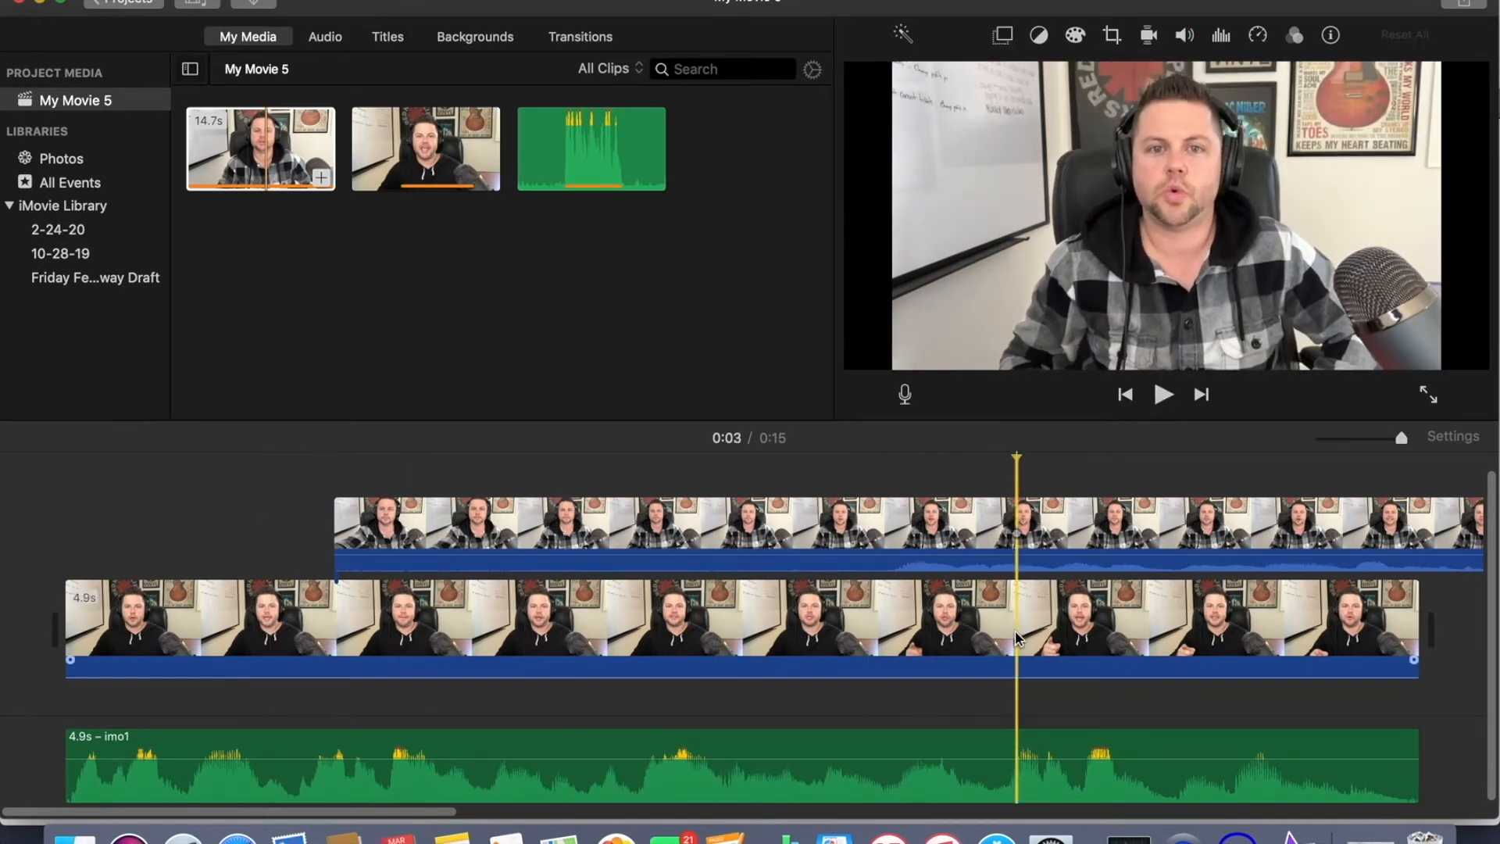
left_click(1057, 625)
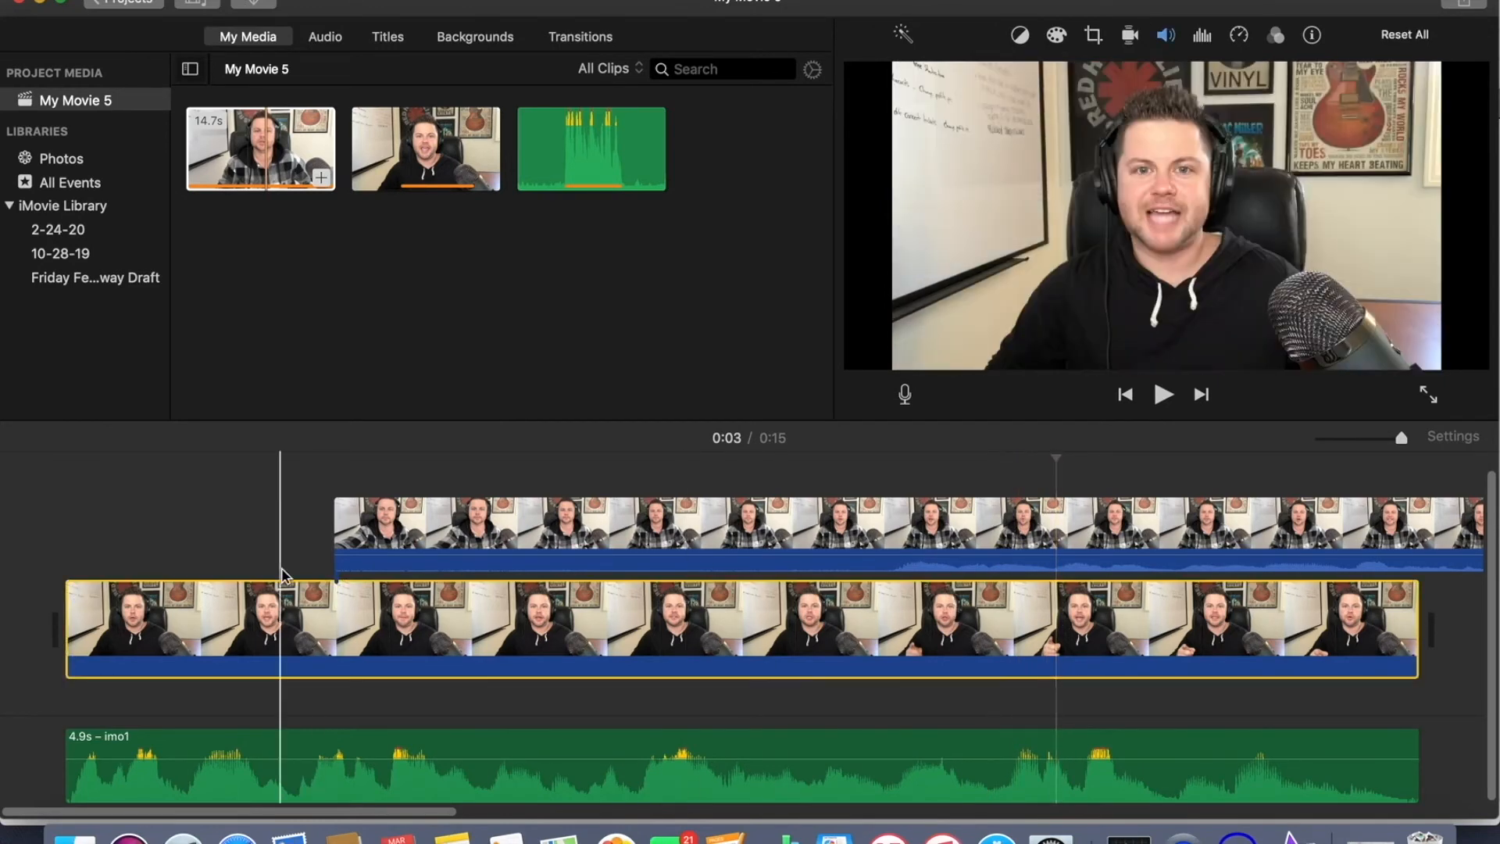
Set the plaid-shirt overlay clip to Picture in Picture, move the inset to the frame's upper-left corner and enlarge it slightly
left_click(458, 529)
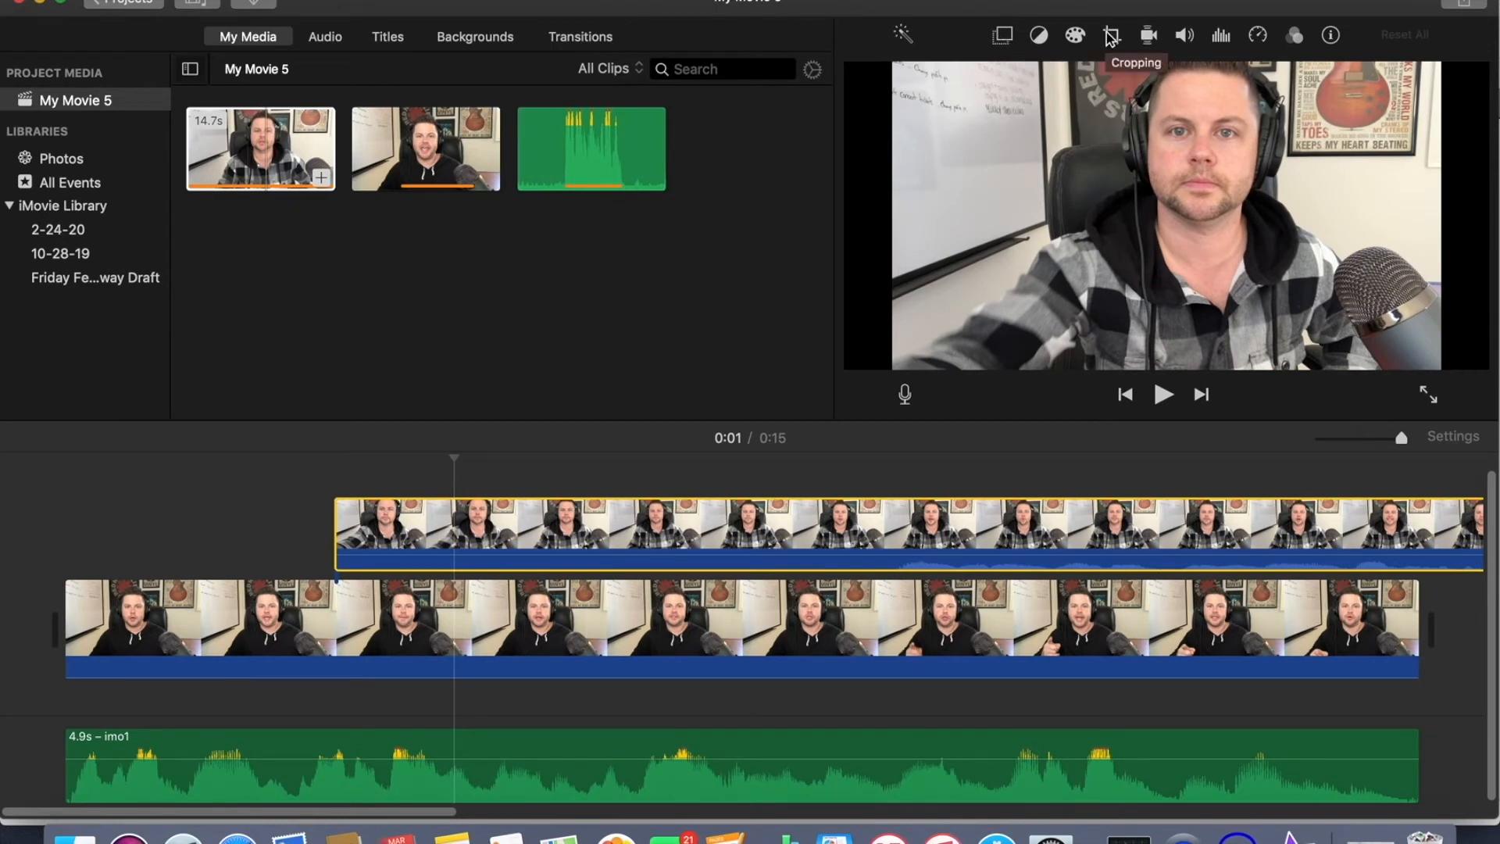
left_click(1003, 36)
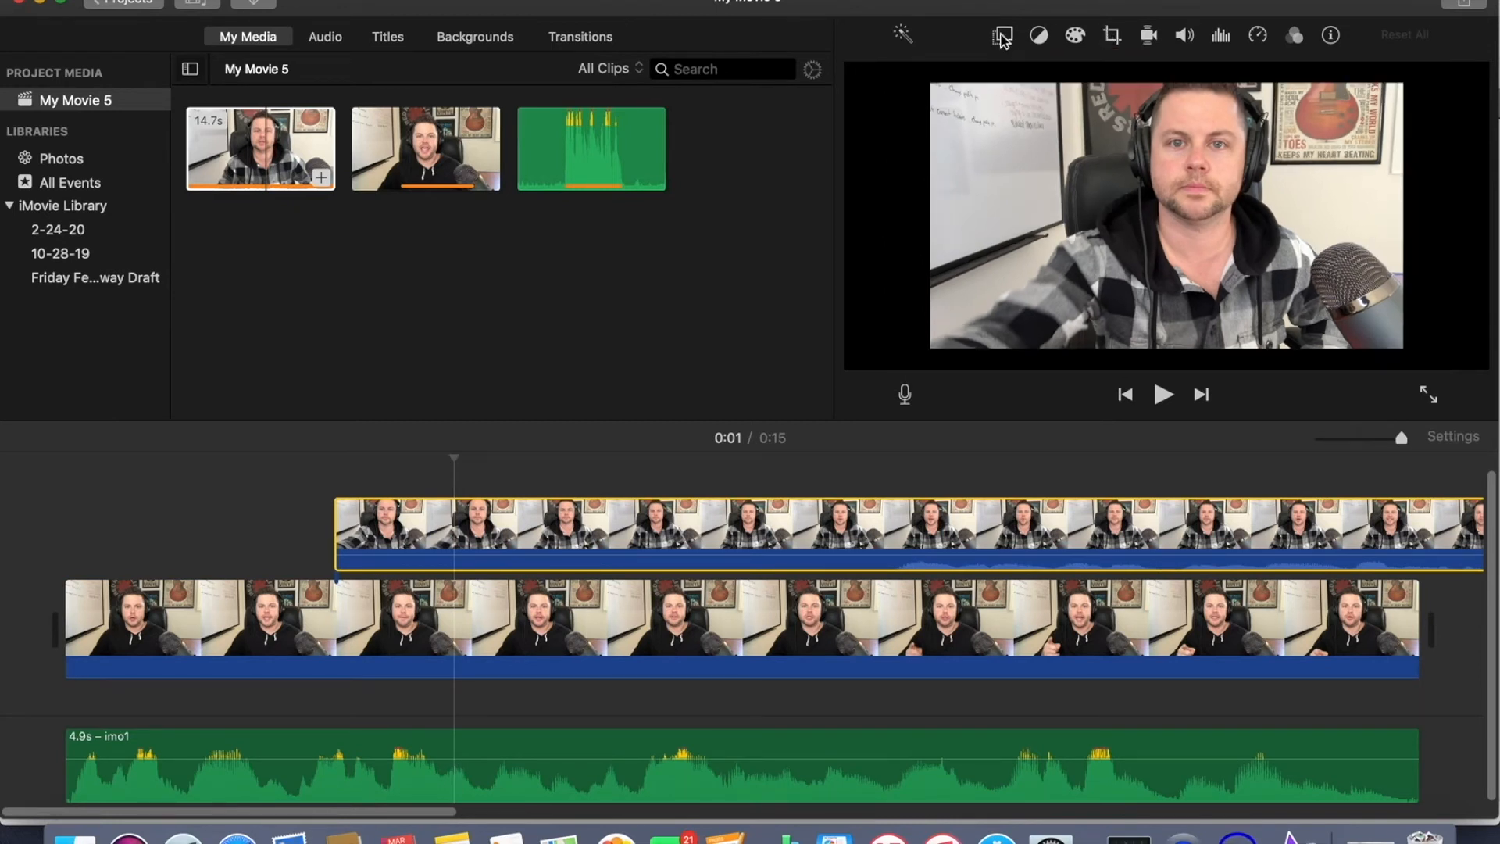
left_click(992, 79)
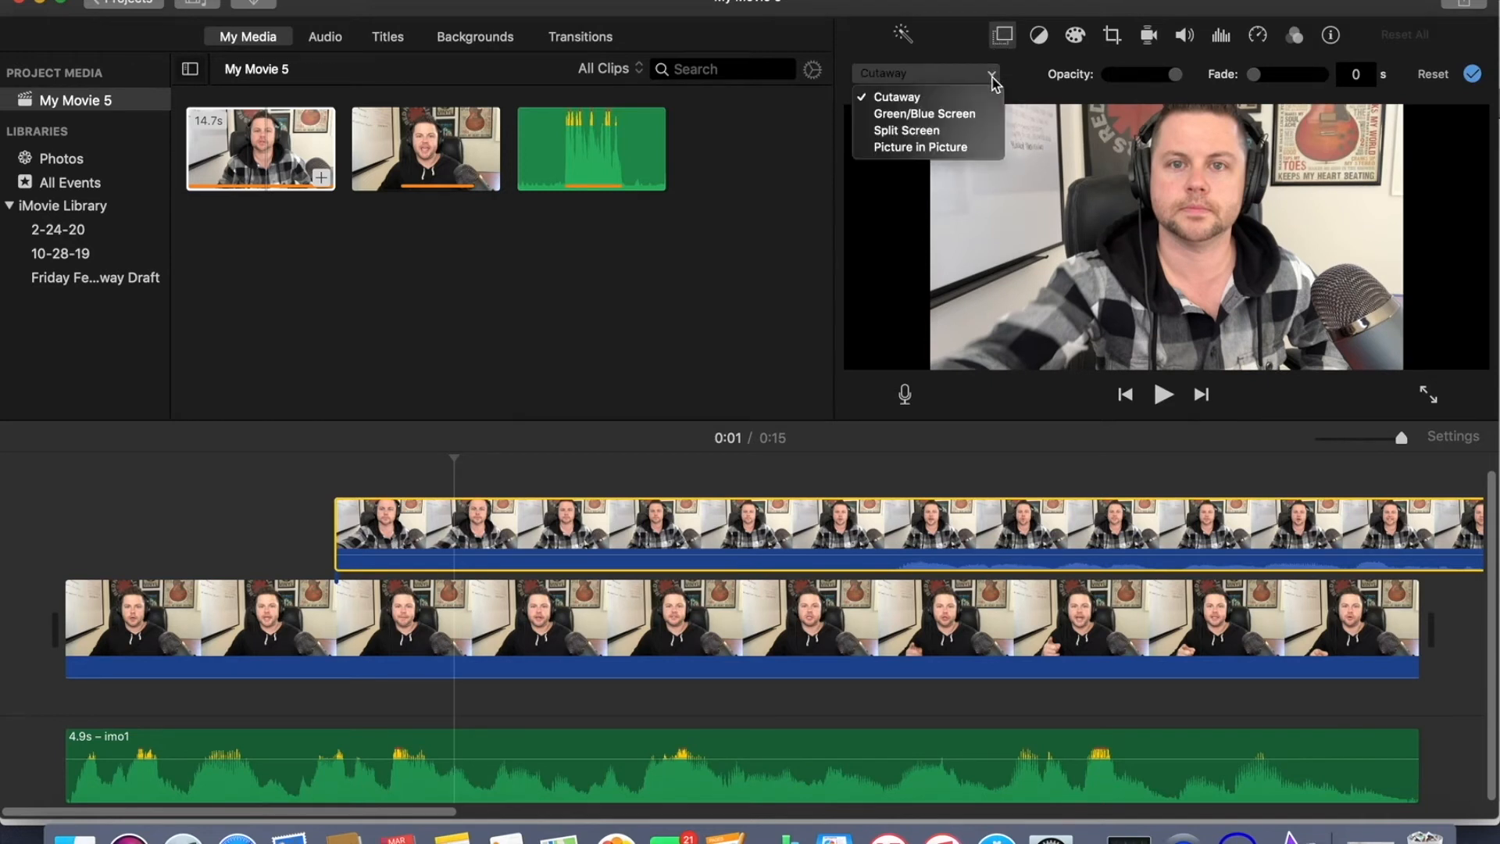
left_click(967, 148)
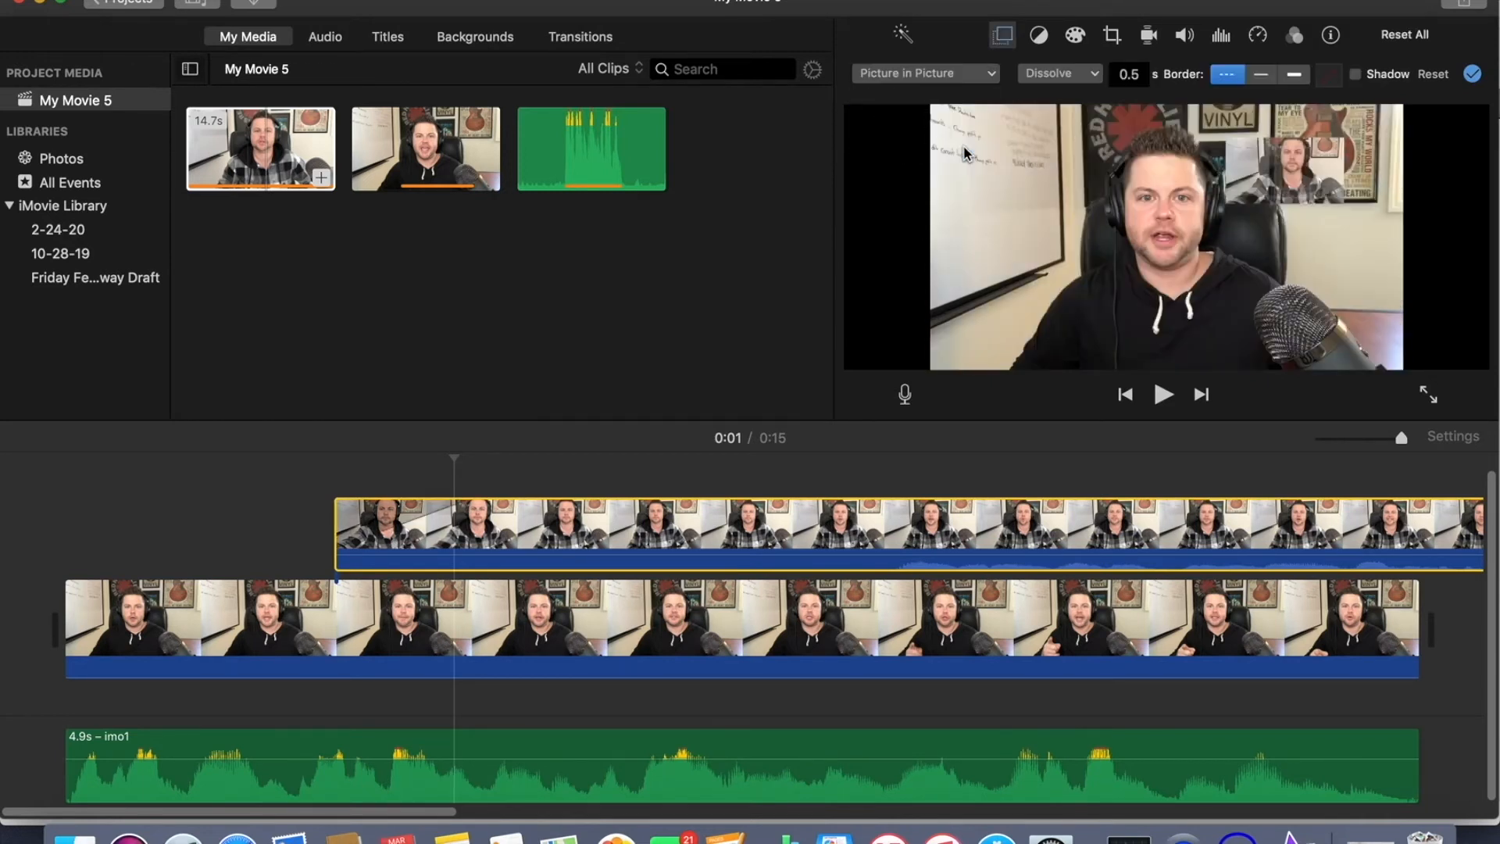
left_click_drag(1285, 168, 1000, 140)
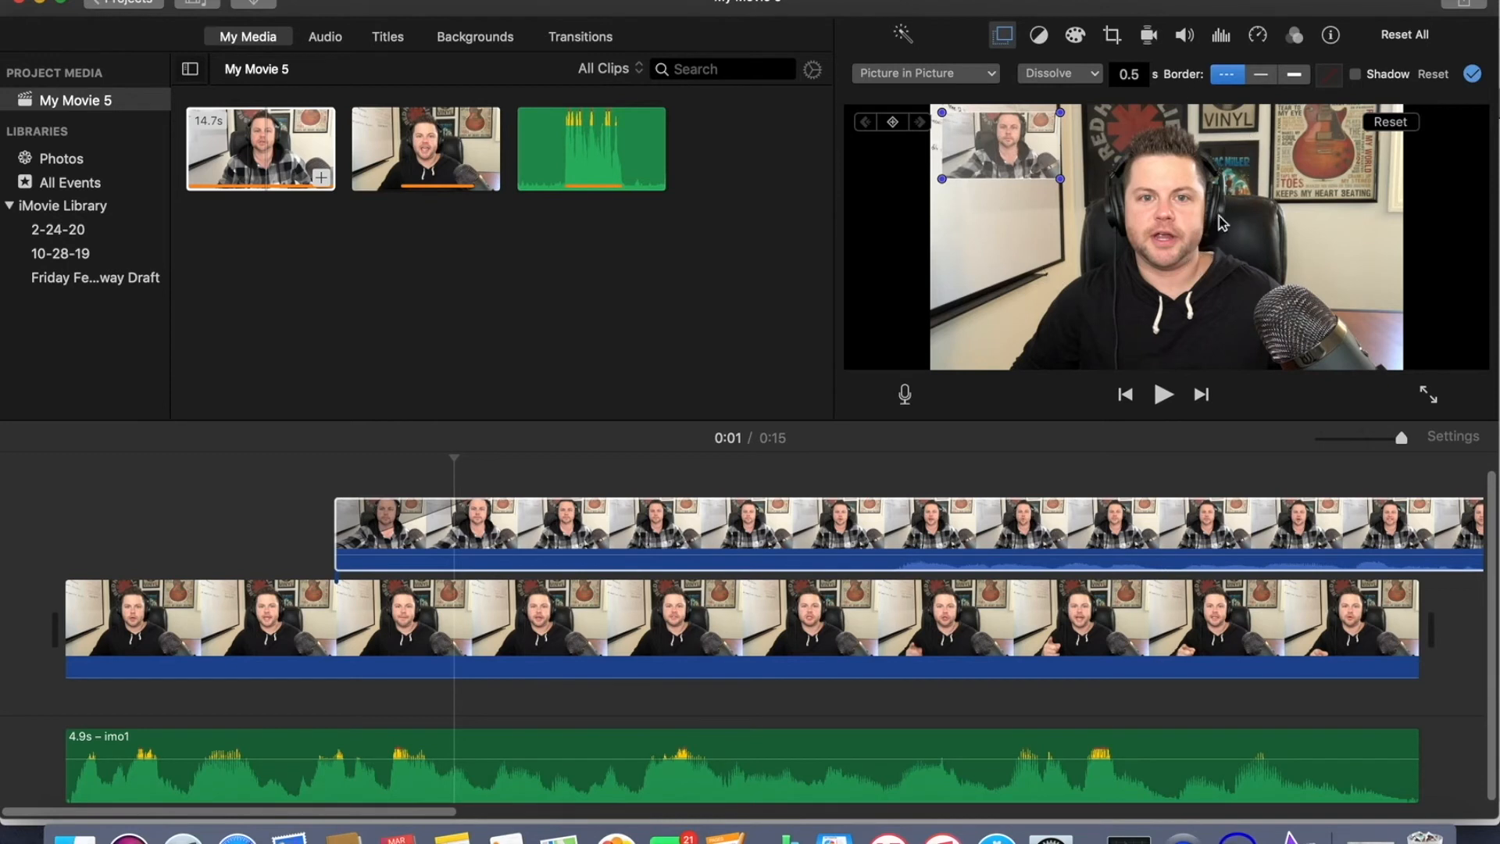
left_click_drag(1058, 178, 1017, 188)
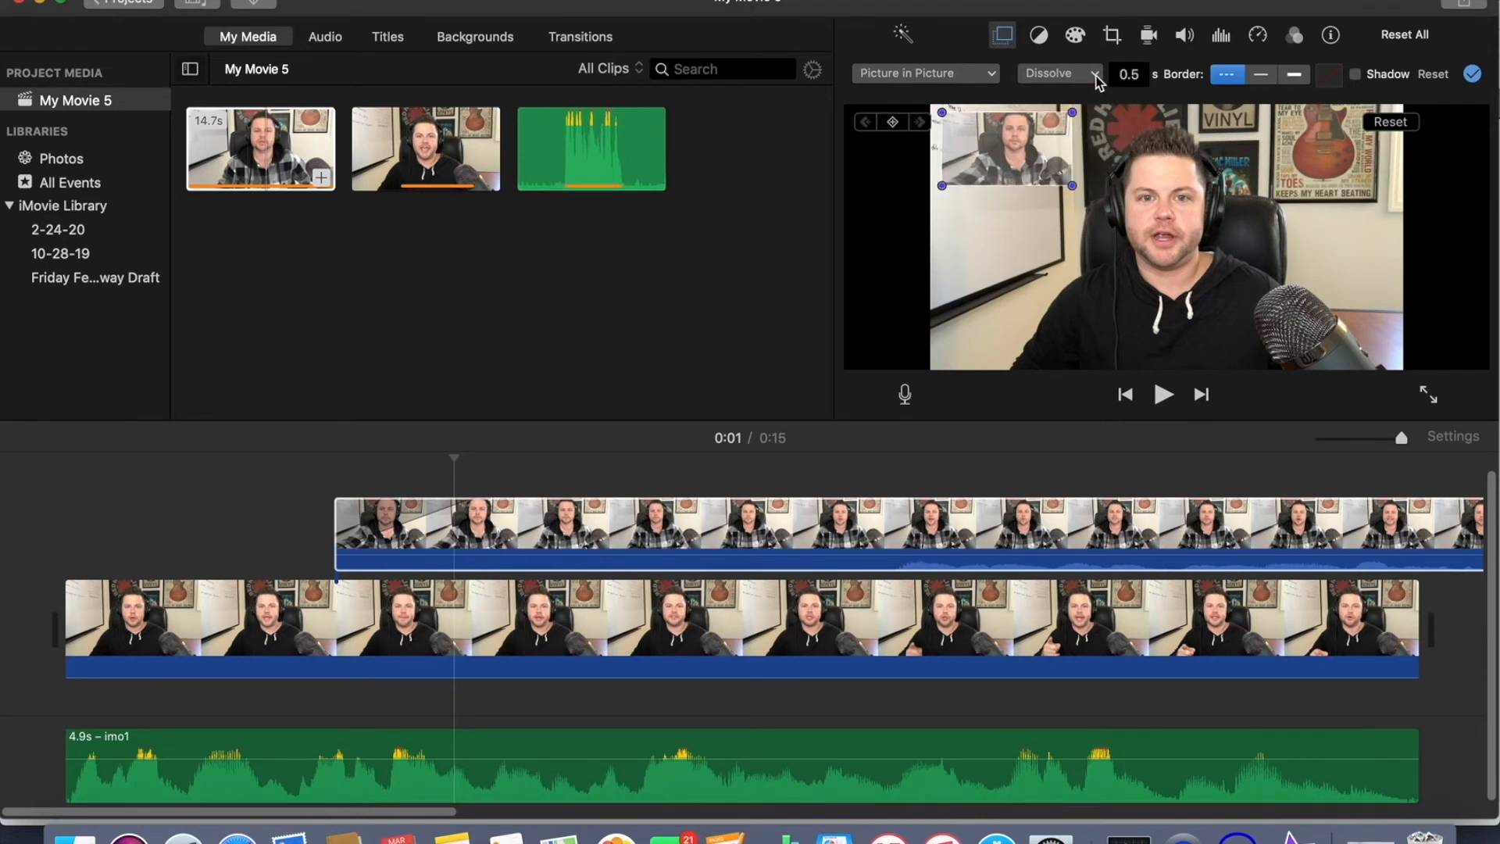
Look through the inset's transition styles and the cropping options without changing them
left_click(1096, 74)
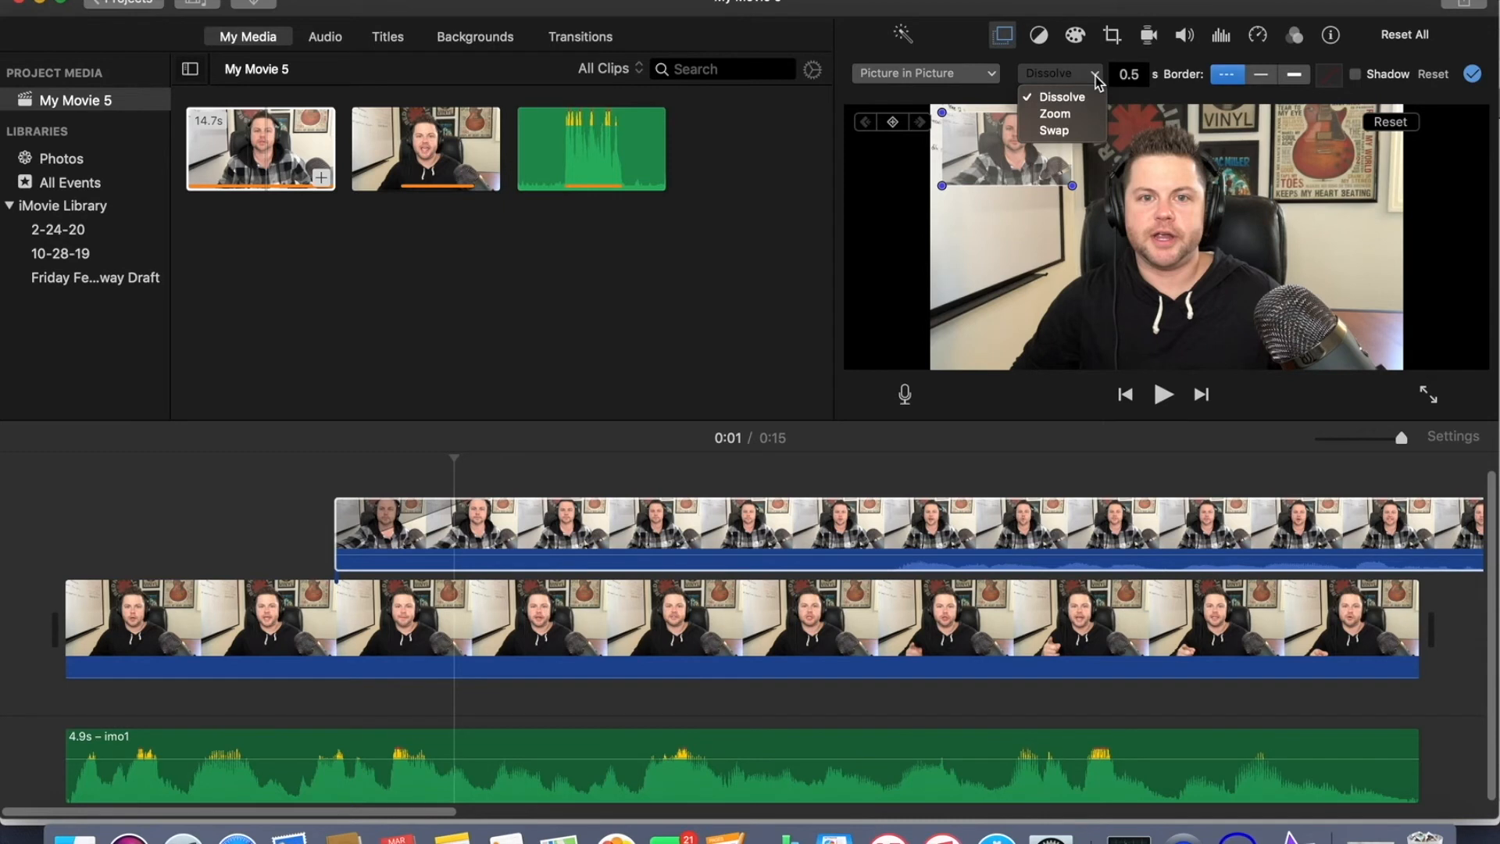
left_click(1098, 78)
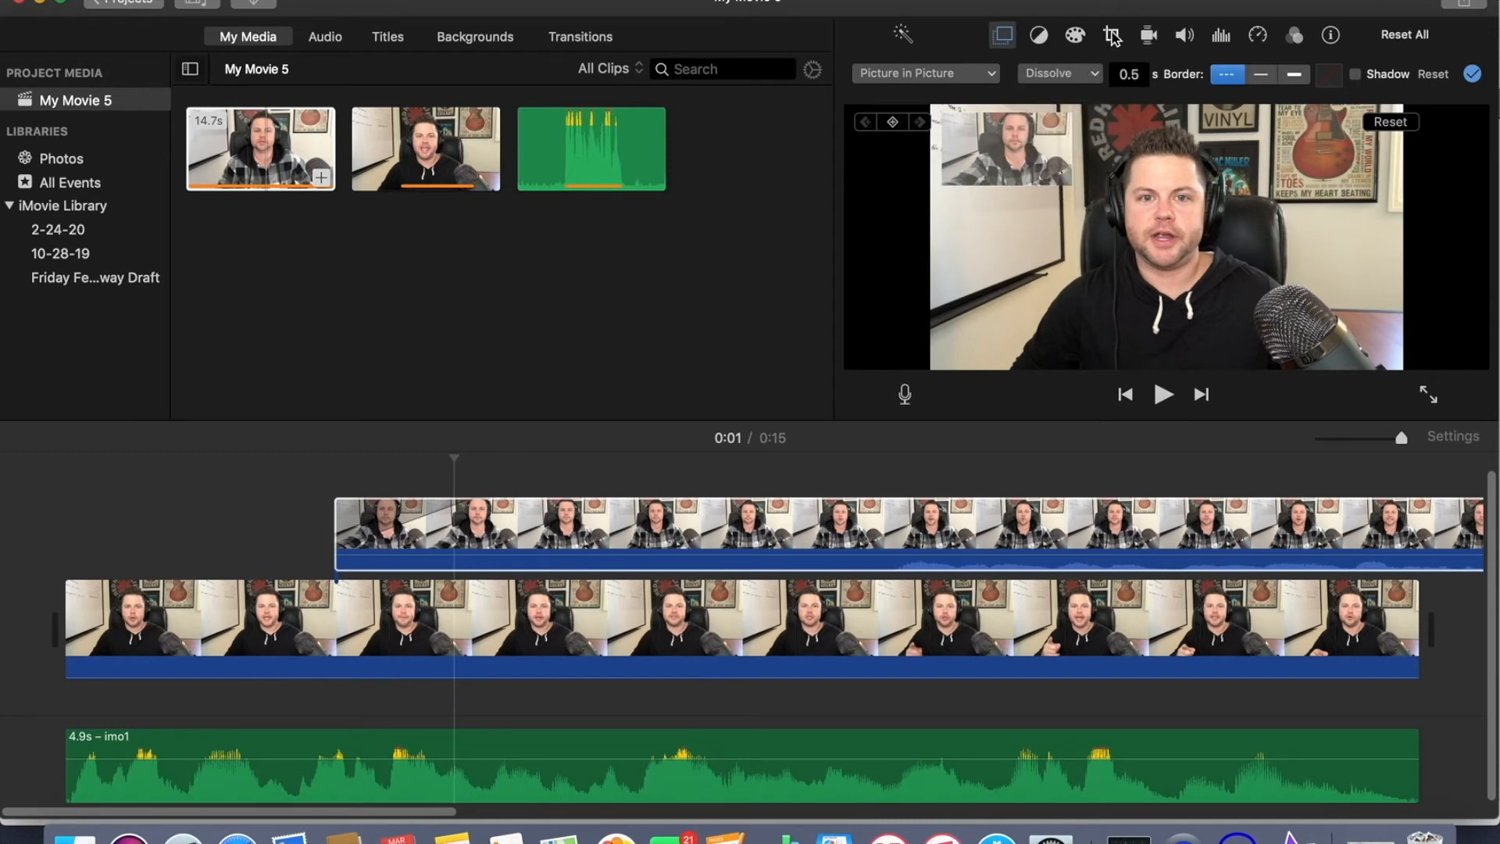
left_click(1112, 35)
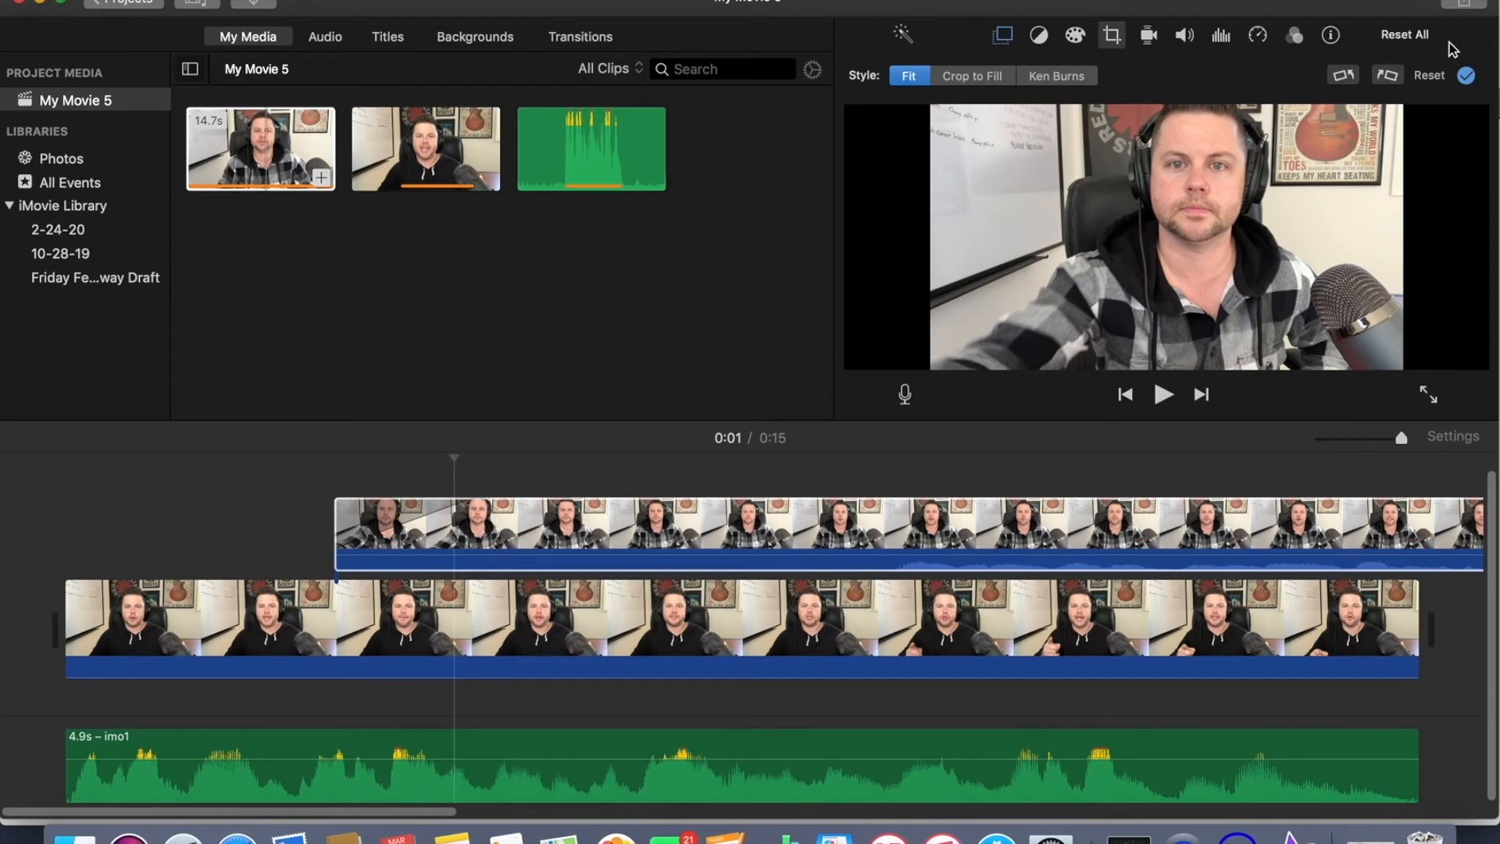
left_click(1467, 75)
Split the plaid-shirt overlay clip at about 3 s, delete the part after the split, and play the movie
left_click(1303, 500)
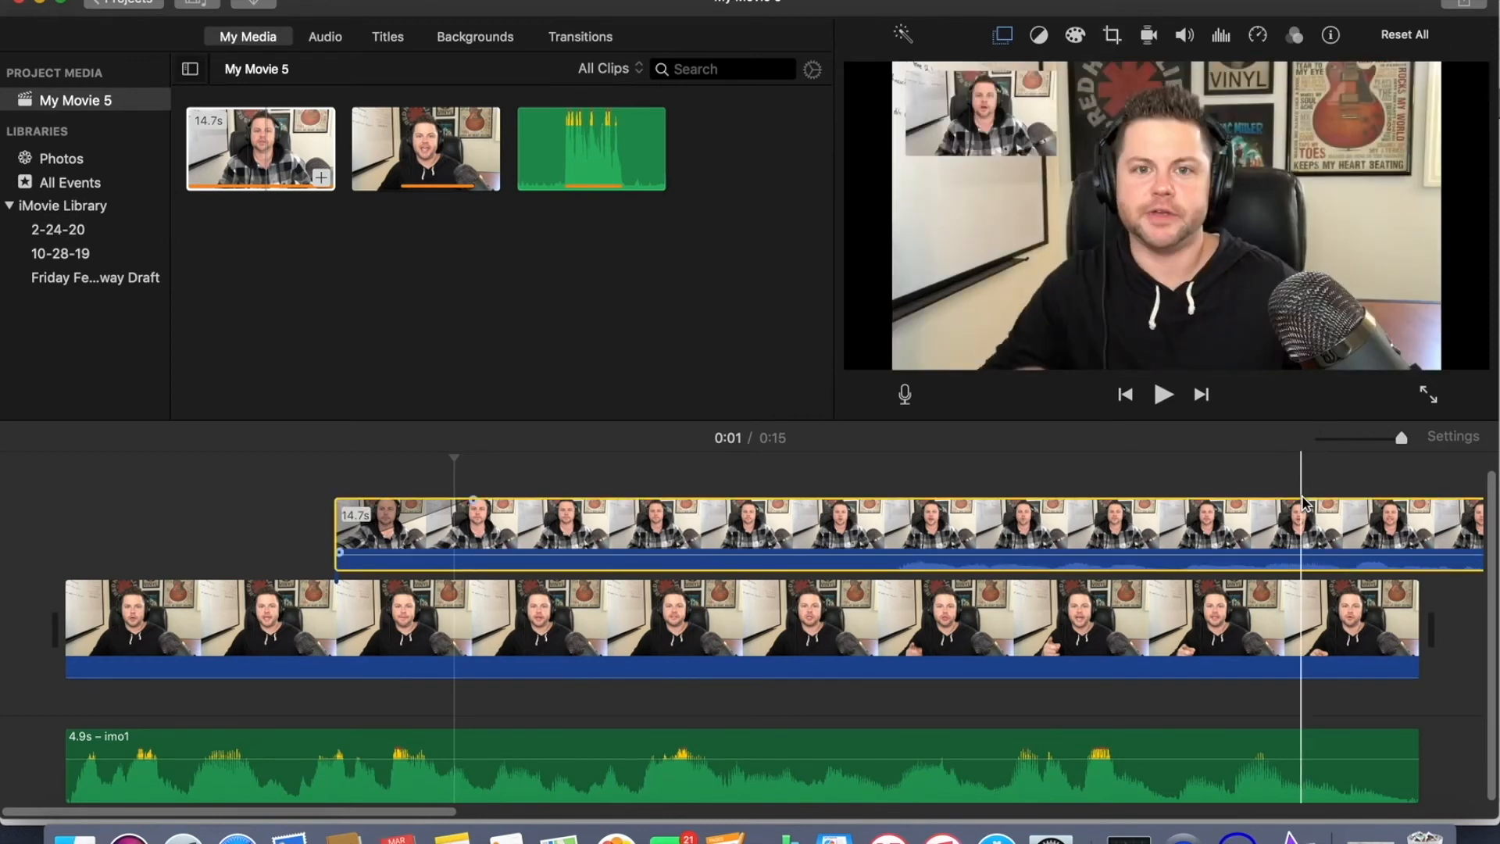
scroll(1303, 502, "right", 3)
scroll(1303, 503, "right", 10)
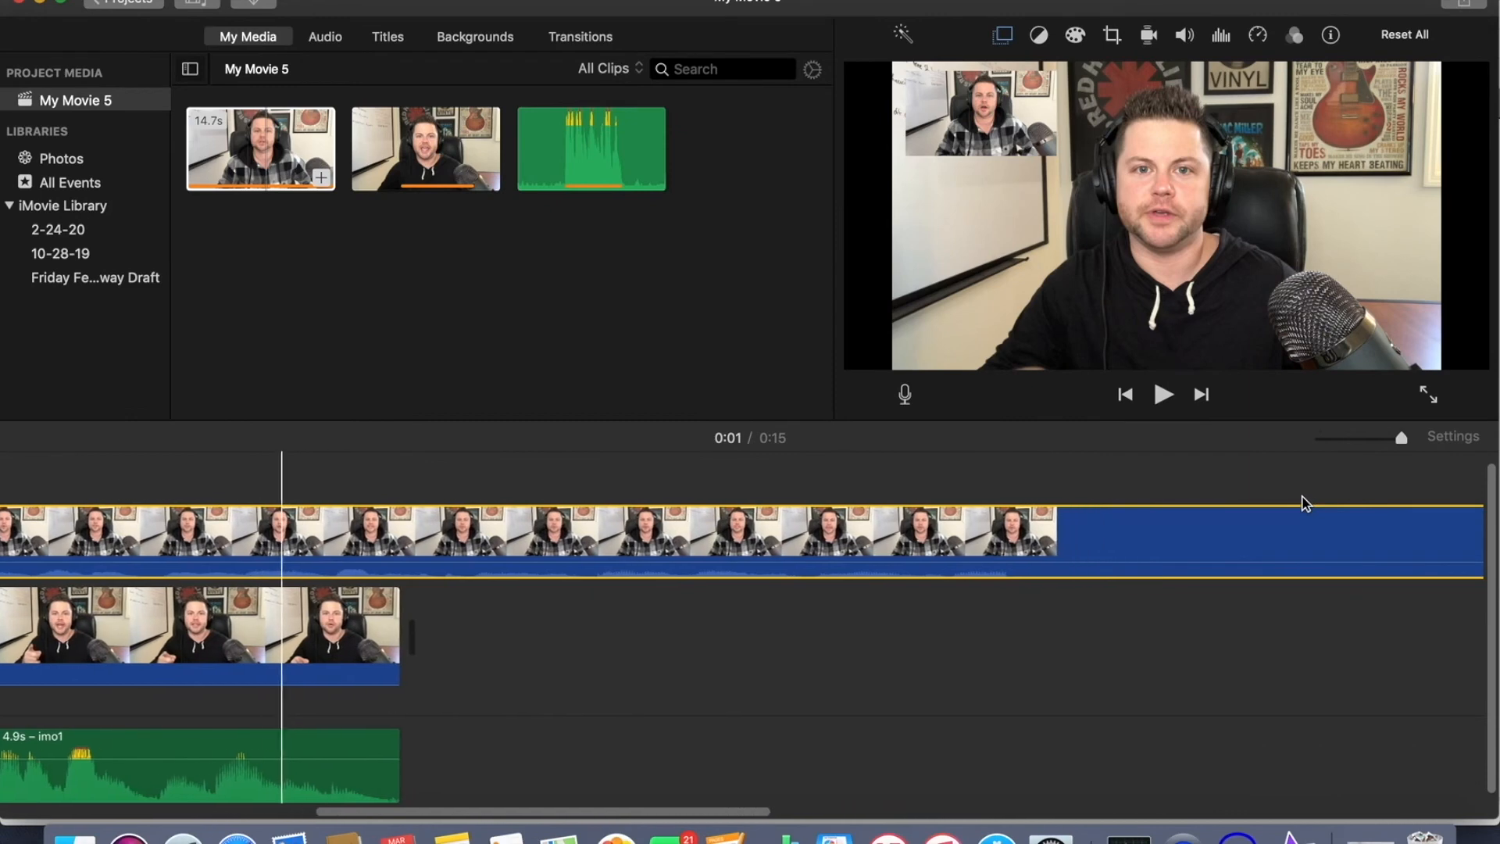
scroll(1301, 497, "right", 5)
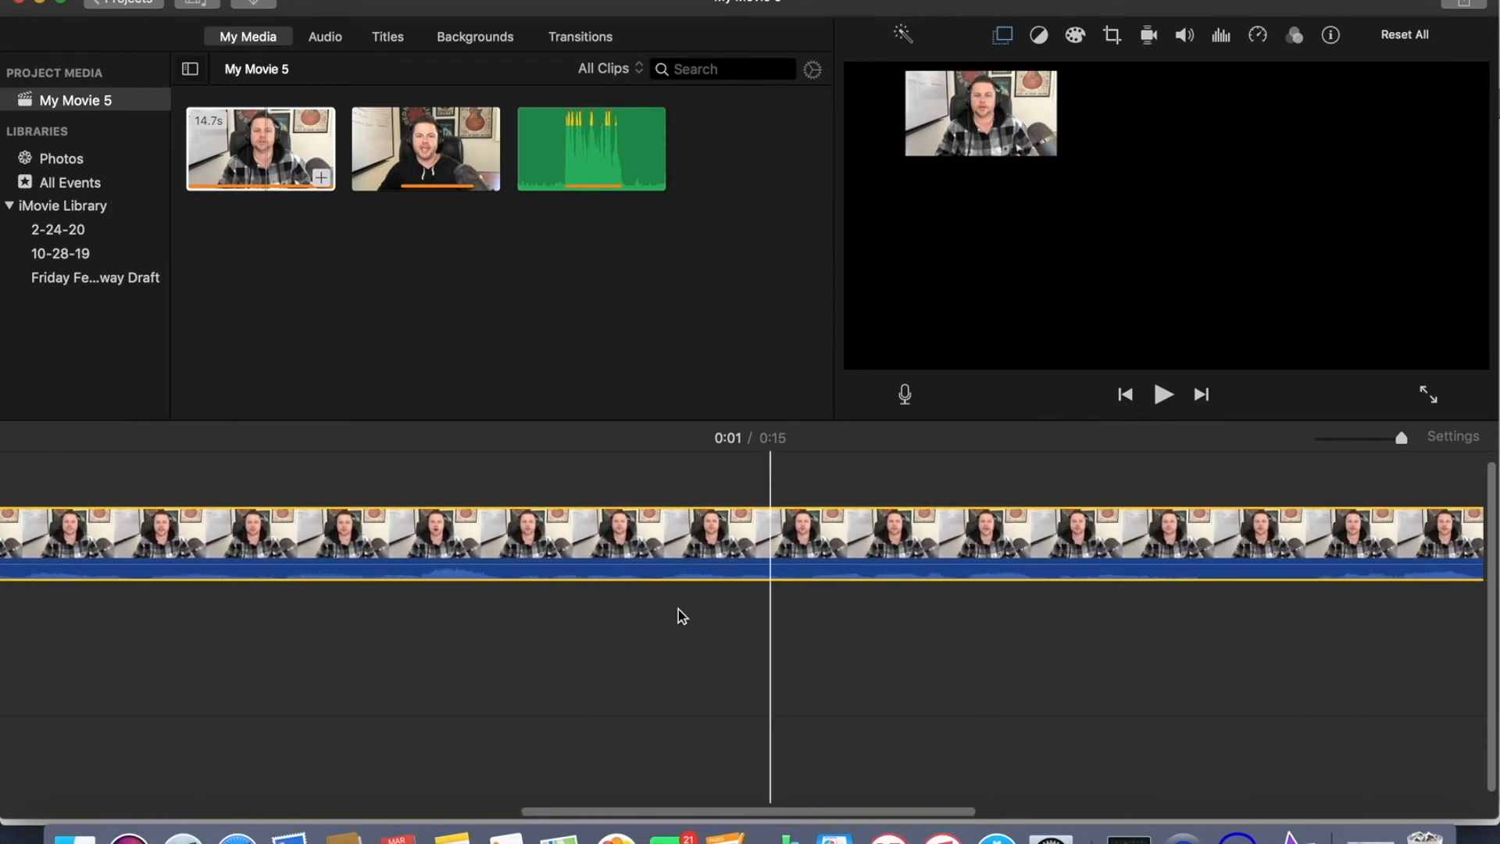
scroll(672, 608, "left", 15)
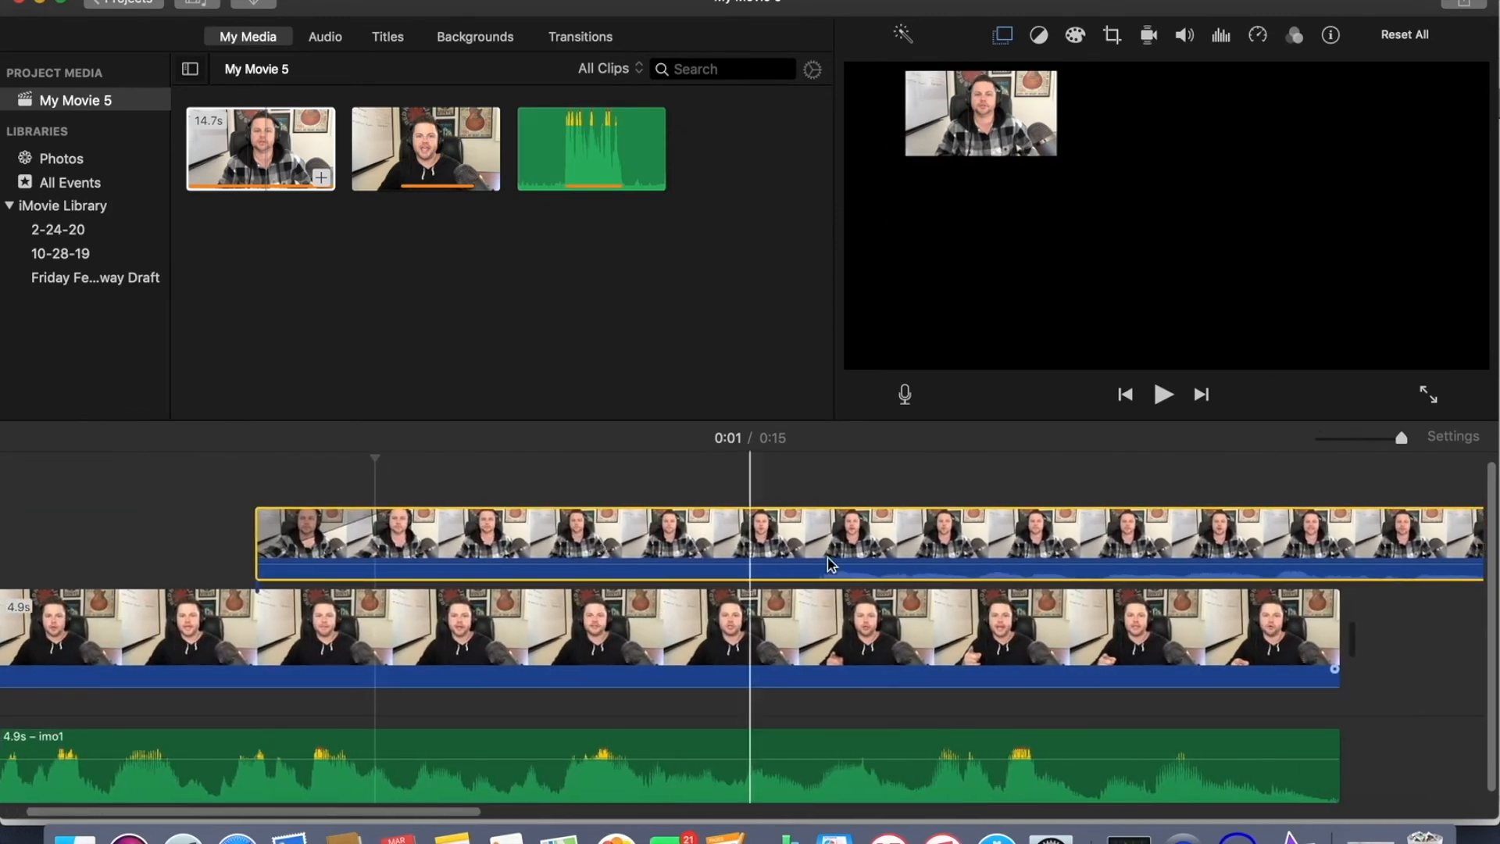
right_click(860, 537)
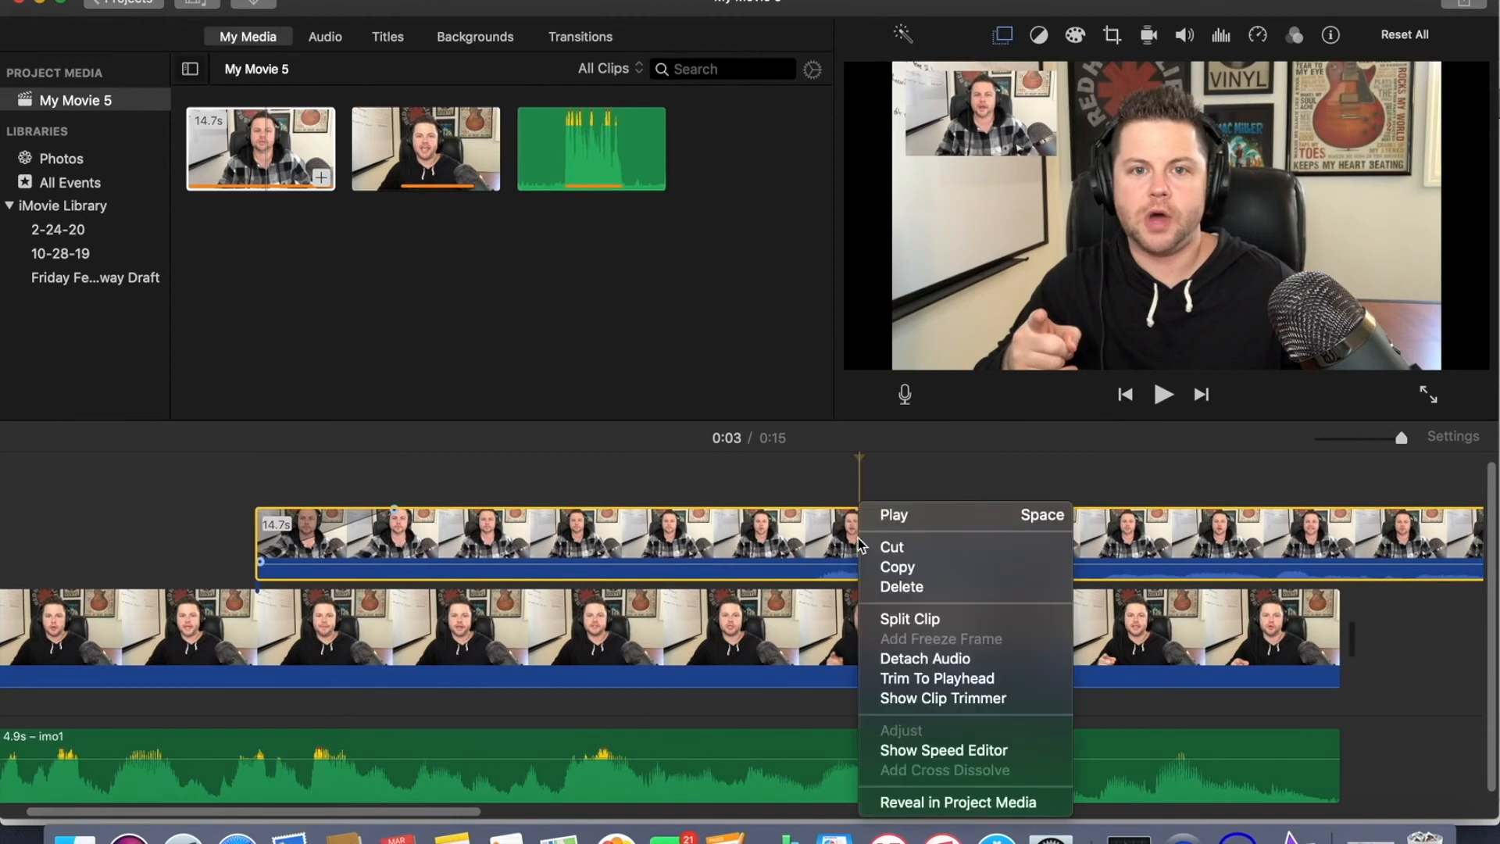
left_click(890, 618)
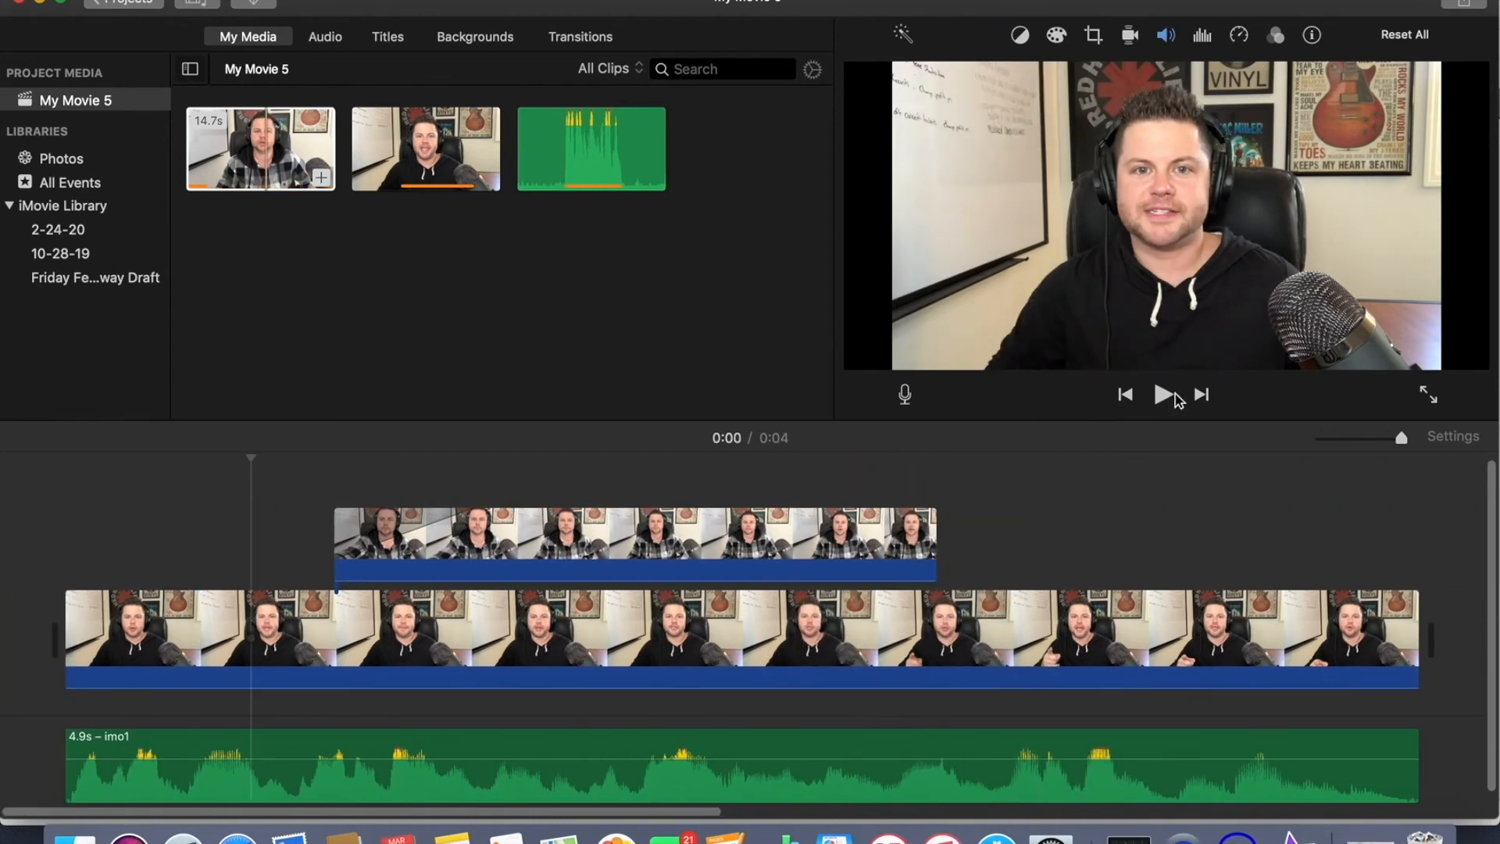
left_click(1162, 395)
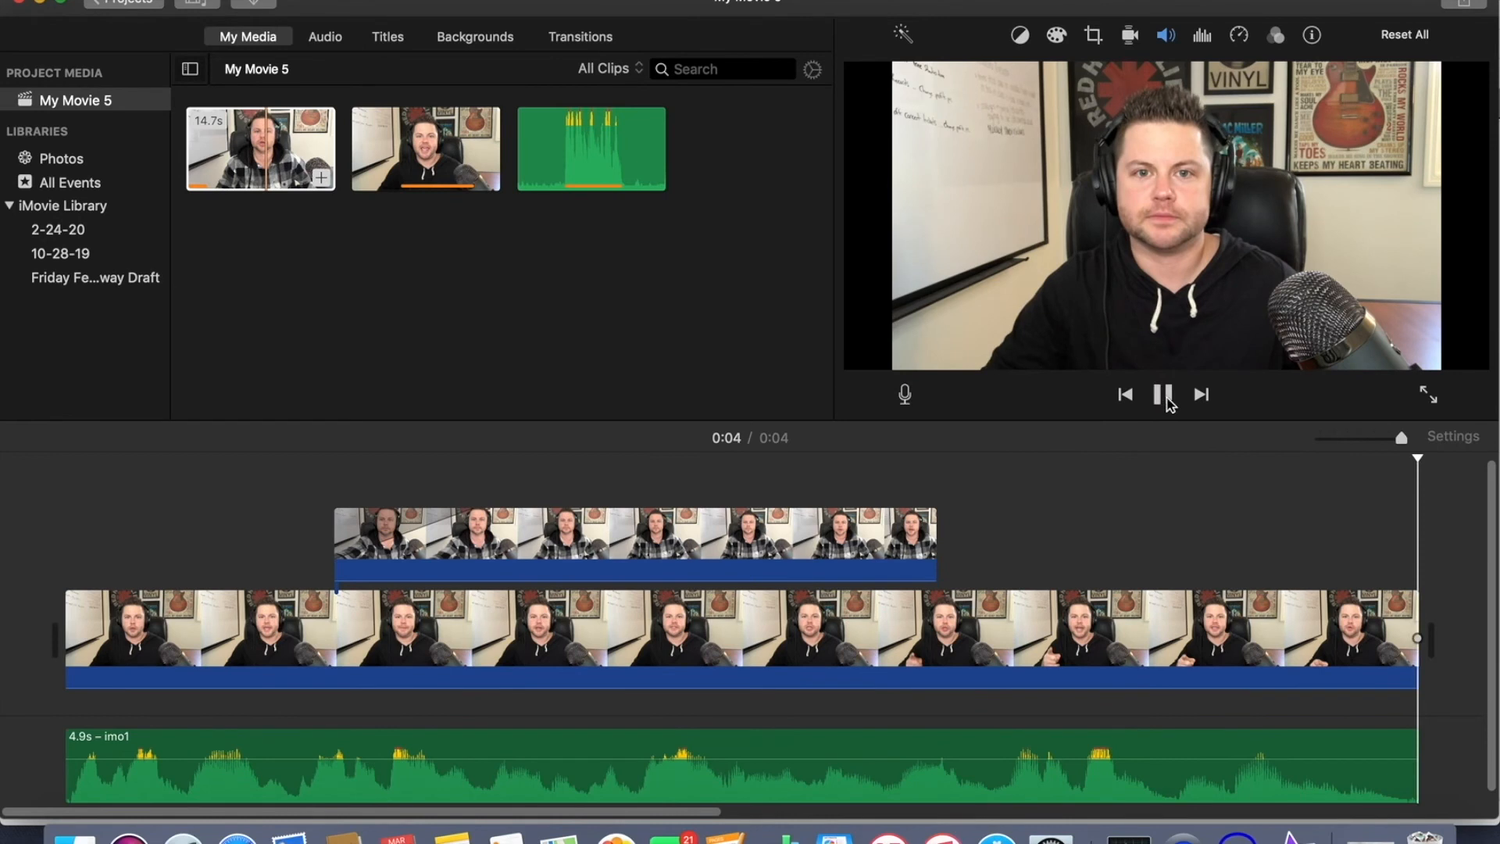
Extend the end of the shortened overlay clip to a length of about 3.2 s and replay the movie from before the overlay
left_click(79, 492)
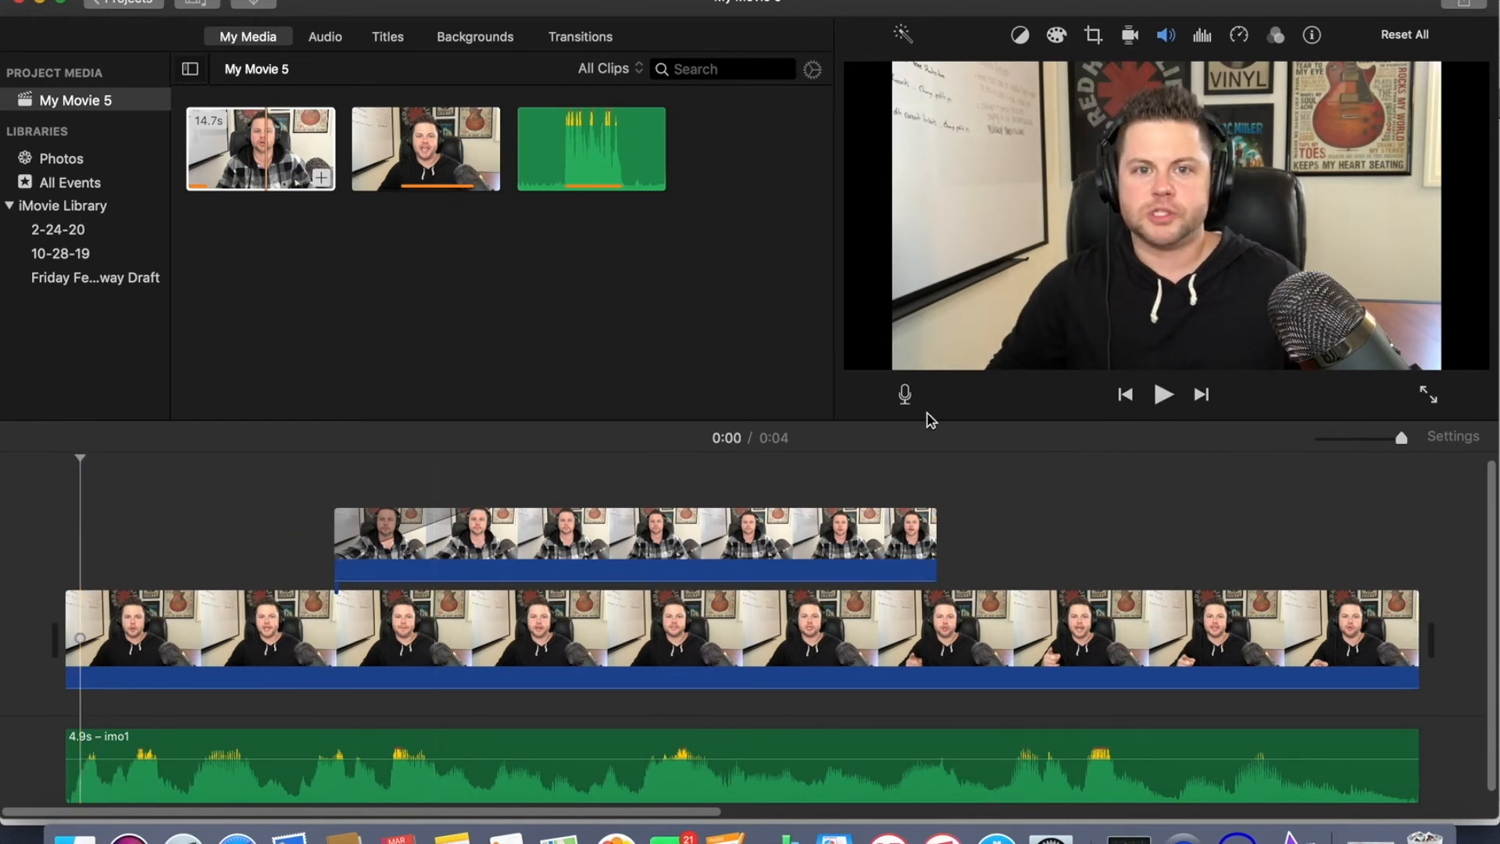
left_click_drag(931, 540, 1233, 541)
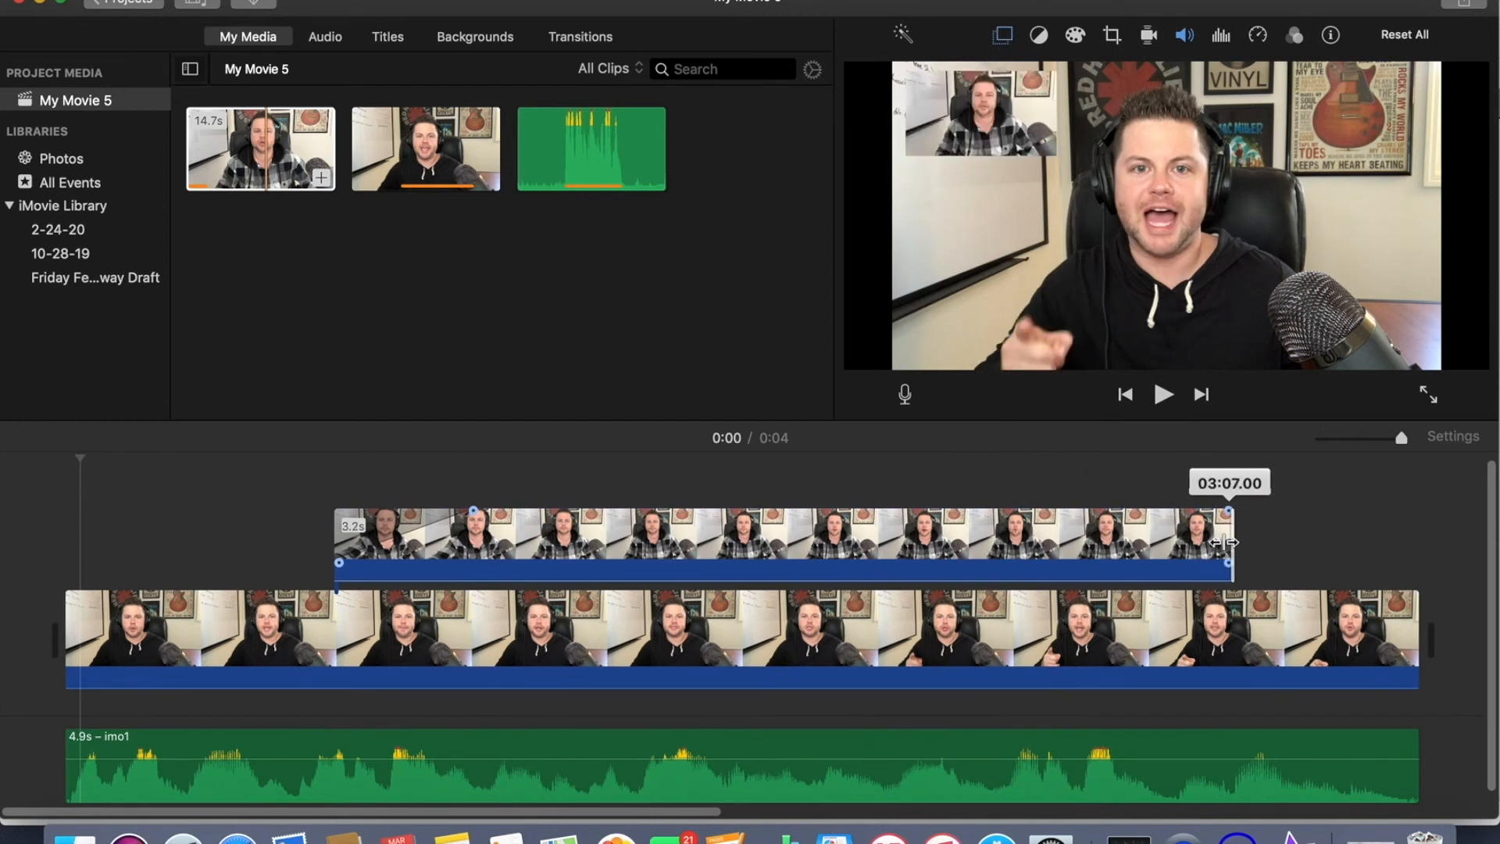
left_click(209, 516)
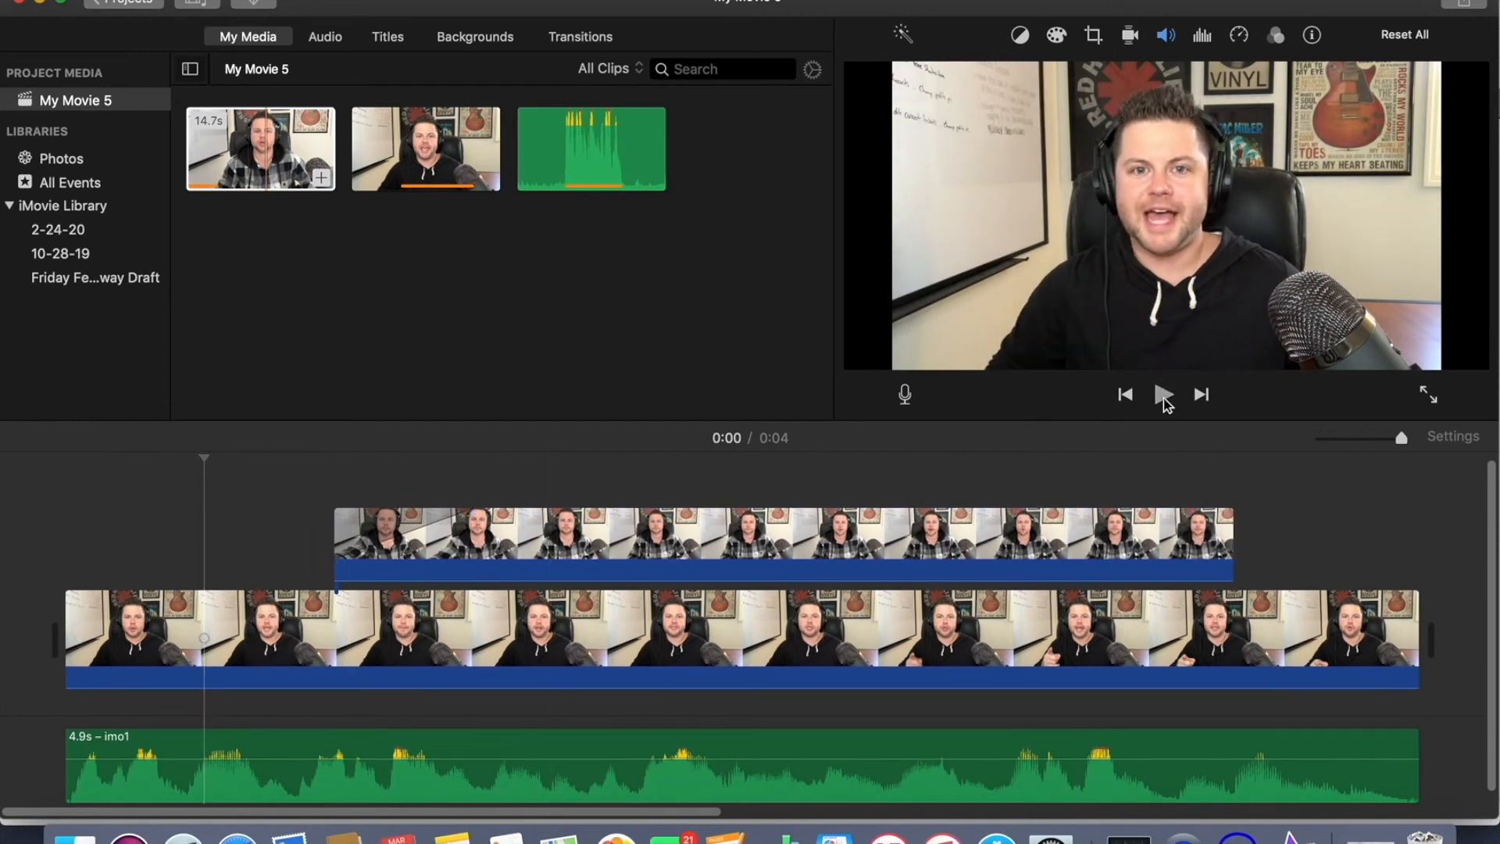
left_click(1164, 396)
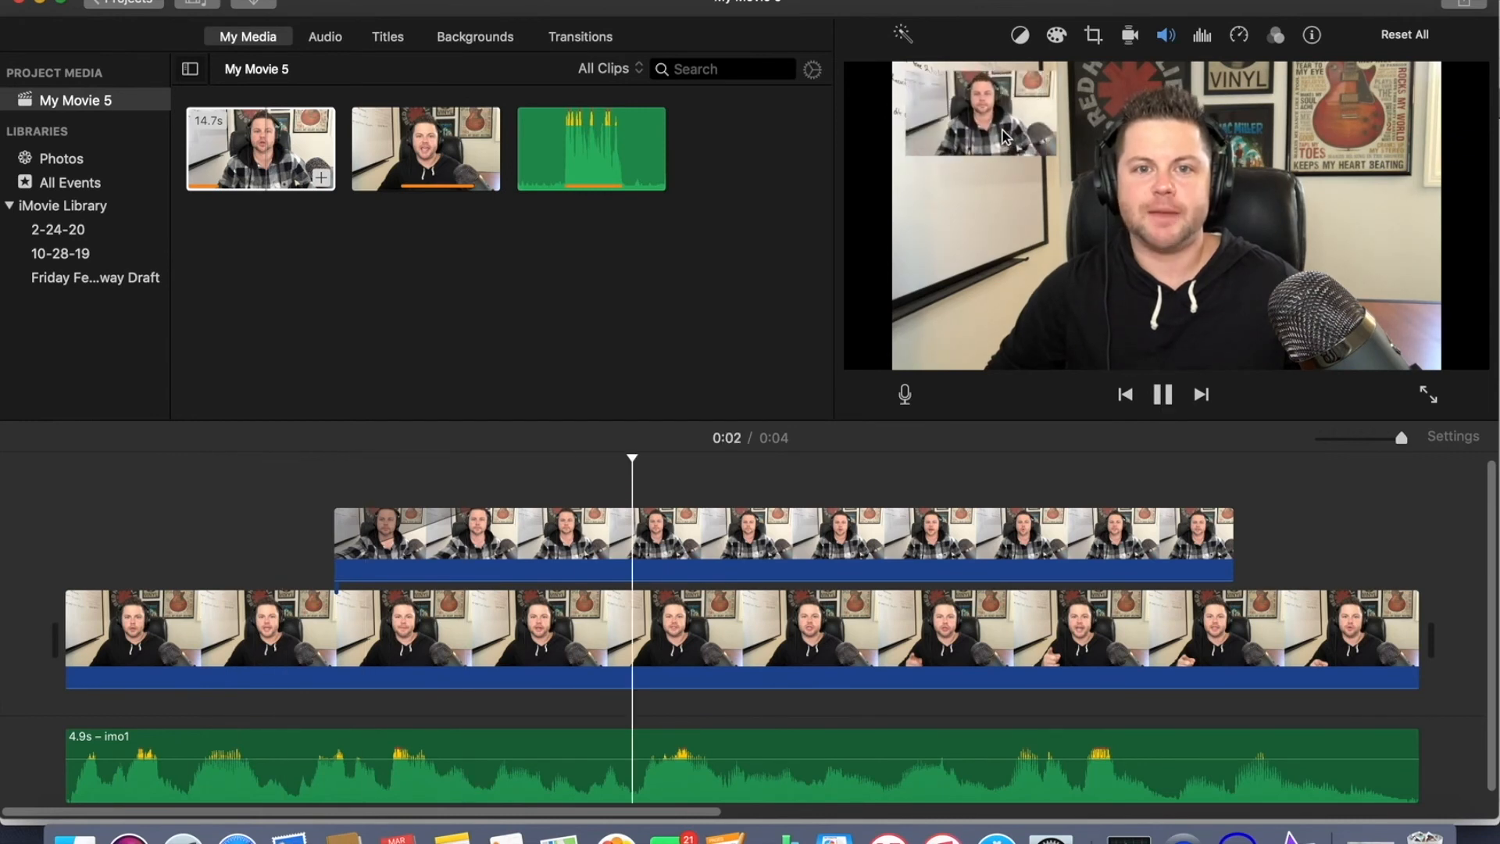